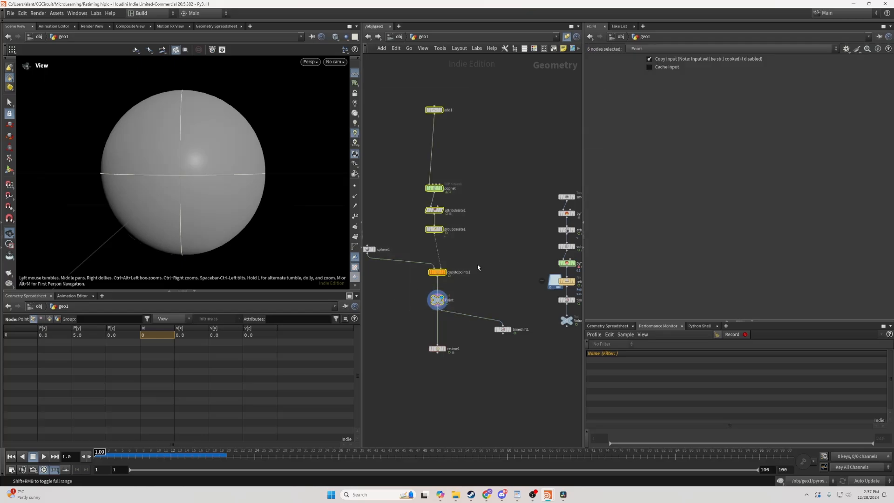
Look over the particle chain with its timeshift1 and retime1 branches and the separate smoke volume chain
middle_drag(497, 258, 453, 256)
drag(511, 174, 544, 340)
click(416, 364)
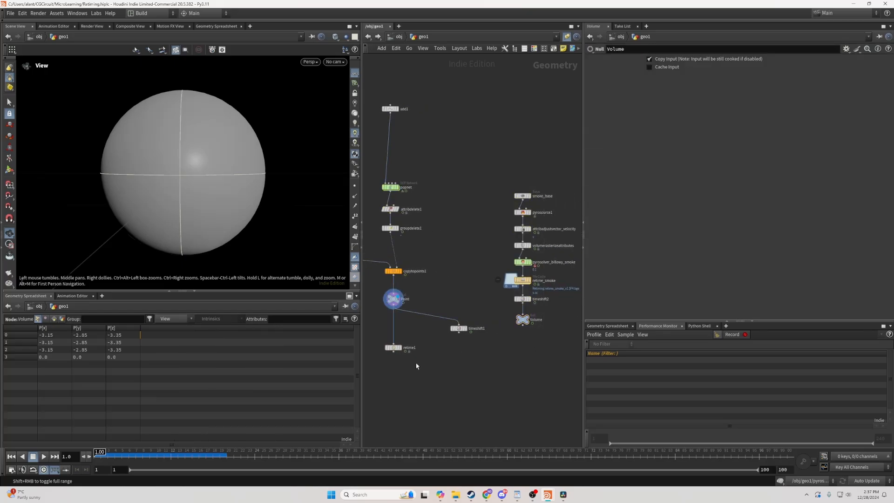
middle_drag(406, 369, 442, 381)
scroll(442, 384, up, 2)
click(506, 330)
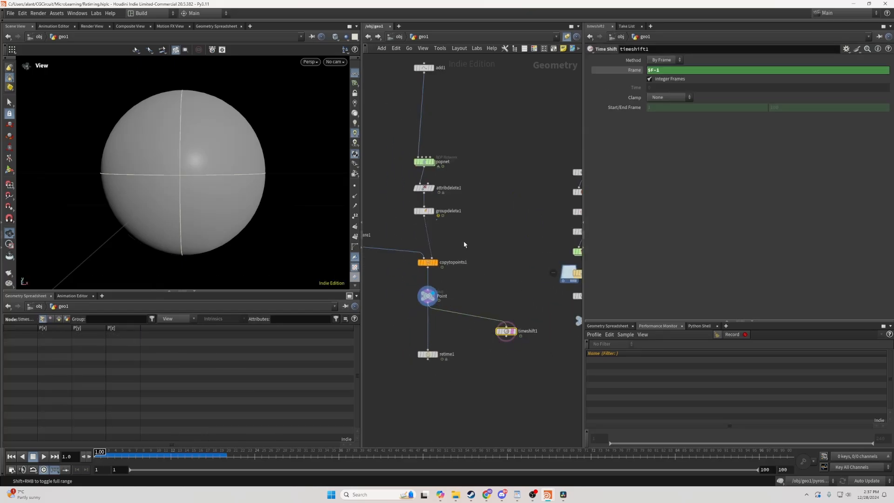
scroll(471, 254, down, 4)
scroll(475, 259, down, 2)
drag(396, 147, 461, 282)
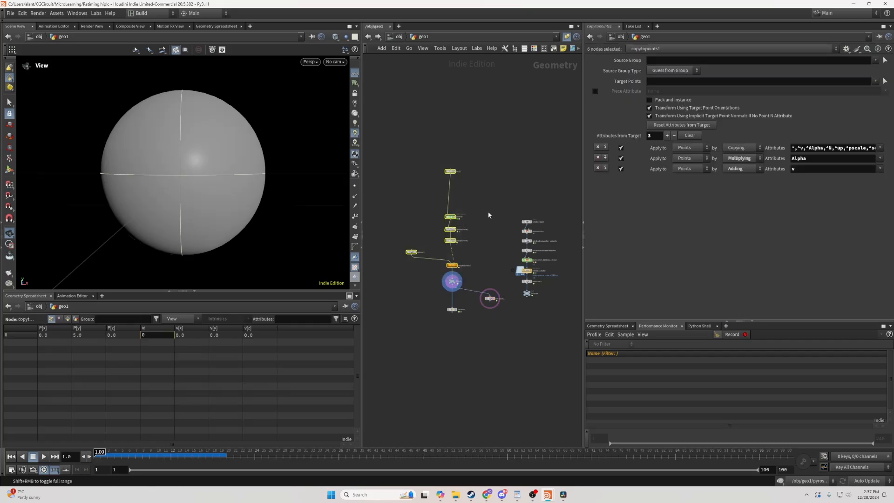
drag(515, 197, 552, 299)
click(512, 243)
drag(509, 209, 554, 305)
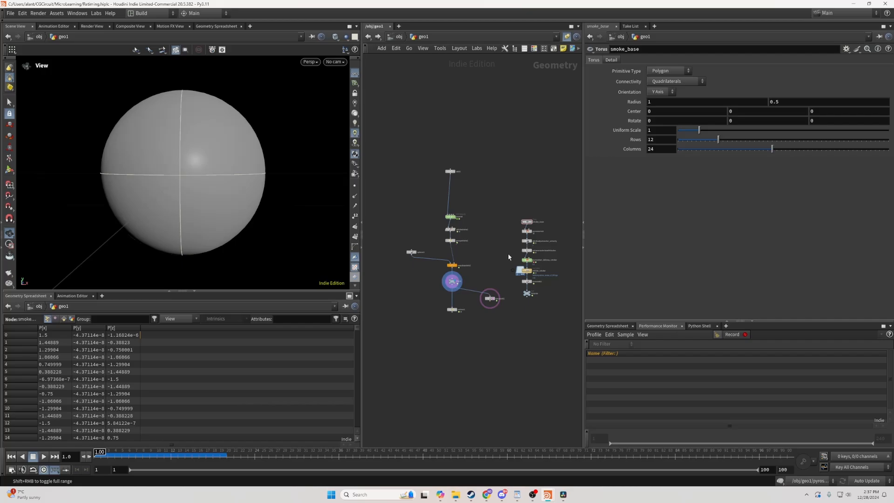
Display the add1 node and frame its single point in the viewport
scroll(477, 236, up, 3)
middle_drag(476, 237, 497, 250)
click(452, 139)
click(459, 139)
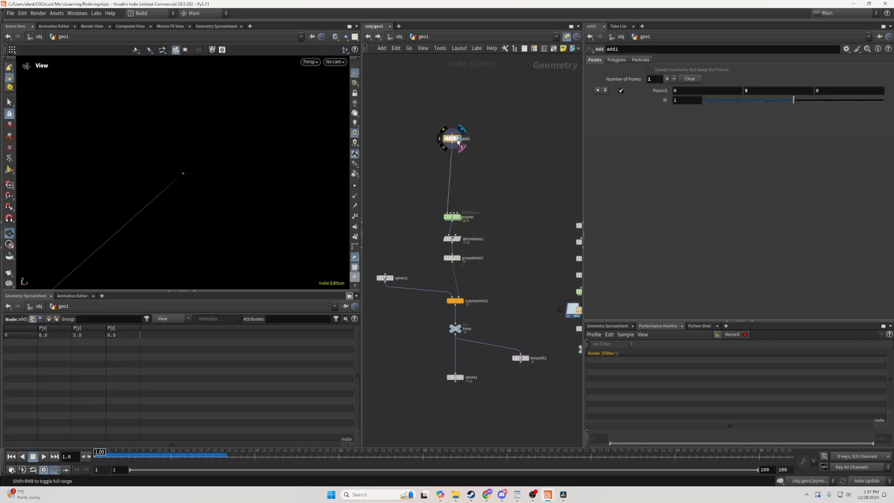
key(f)
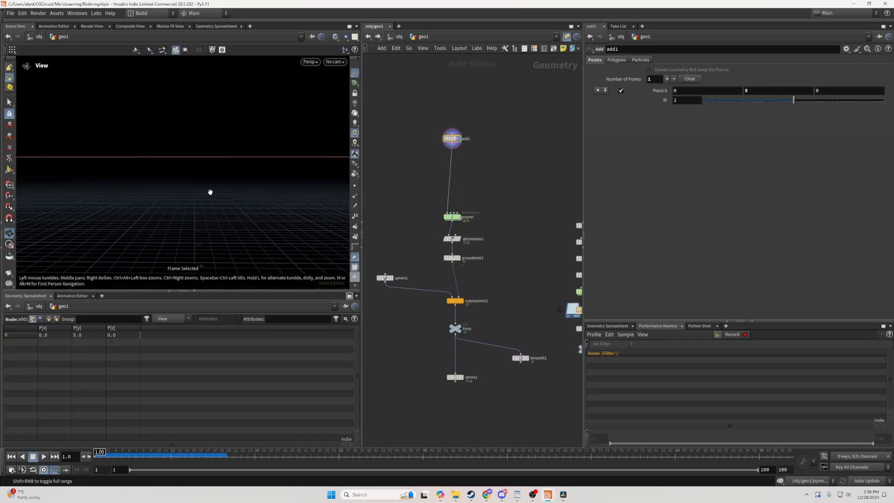
Display popnet, inspect the popforce1 and gravity1 settings inside it, and return to the geo1 network
click(459, 216)
double_click(459, 217)
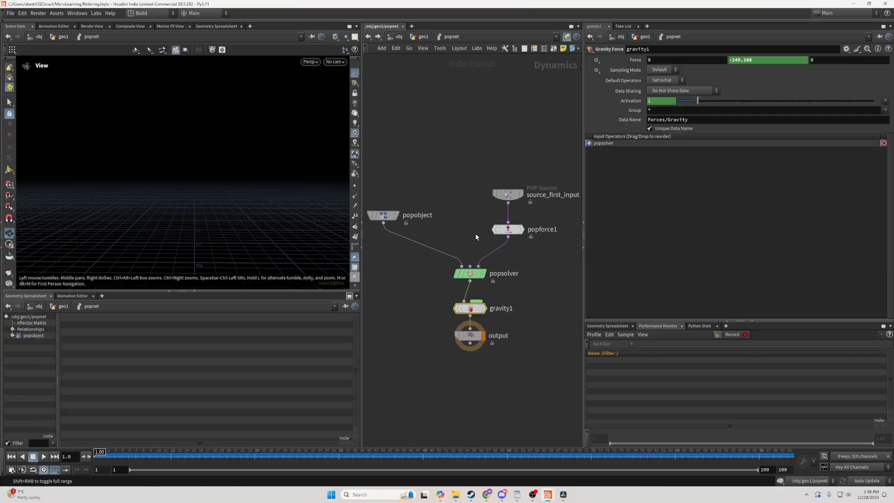
click(621, 132)
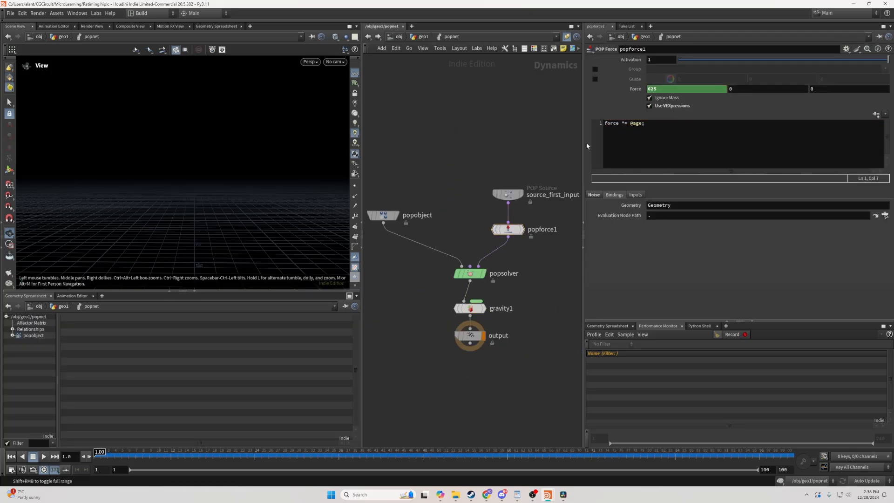
click(474, 308)
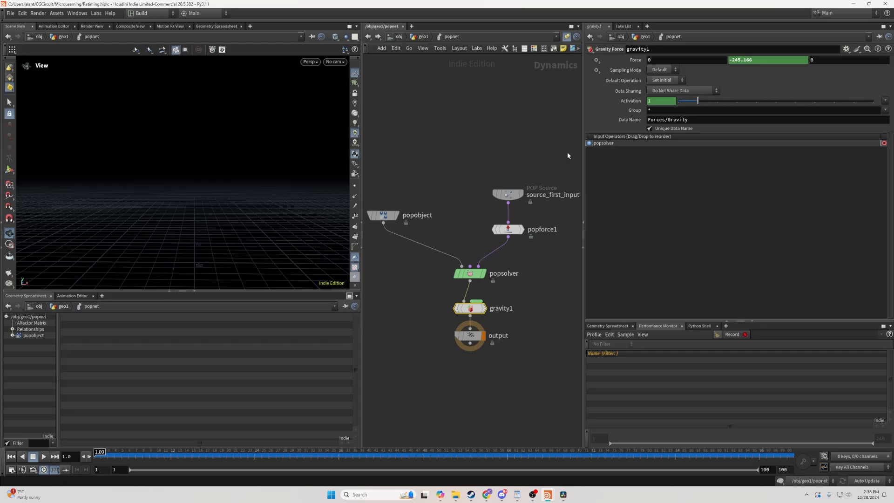
click(423, 36)
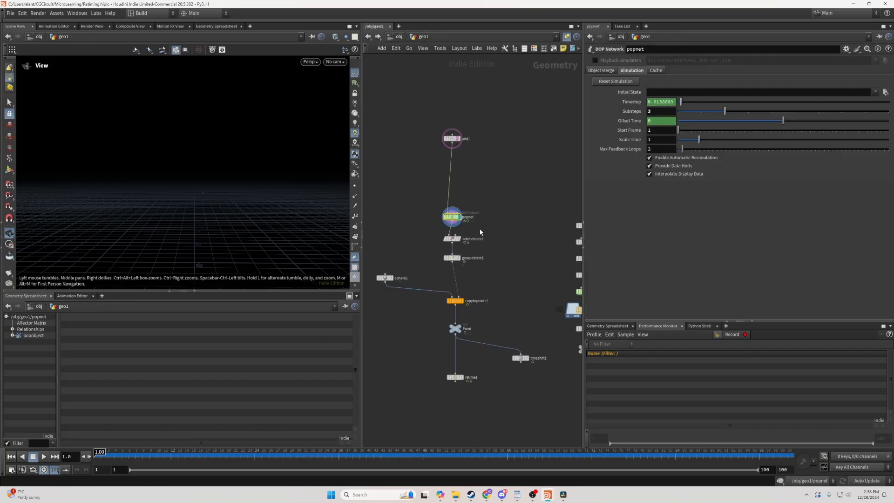
Display copytopoints1 and scrub the timeline through to frame 100 to follow the moving sphere
drag(404, 252, 371, 293)
click(463, 301)
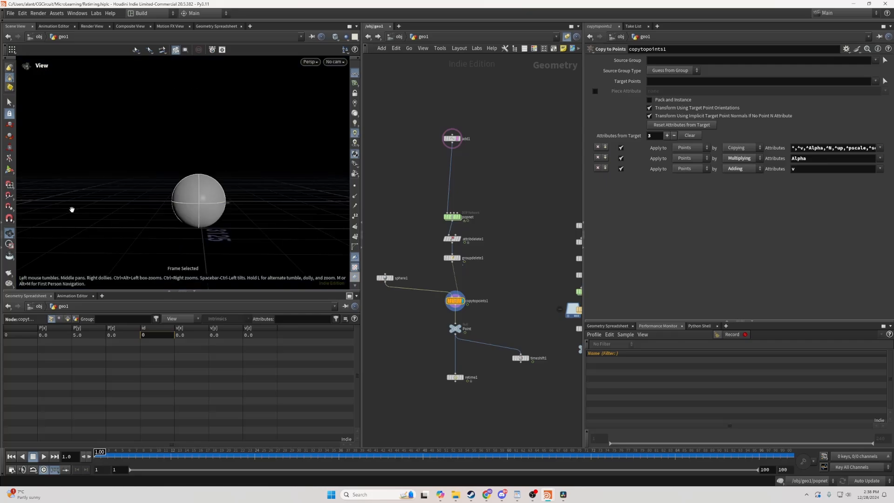
key(f)
drag(117, 457, 250, 457)
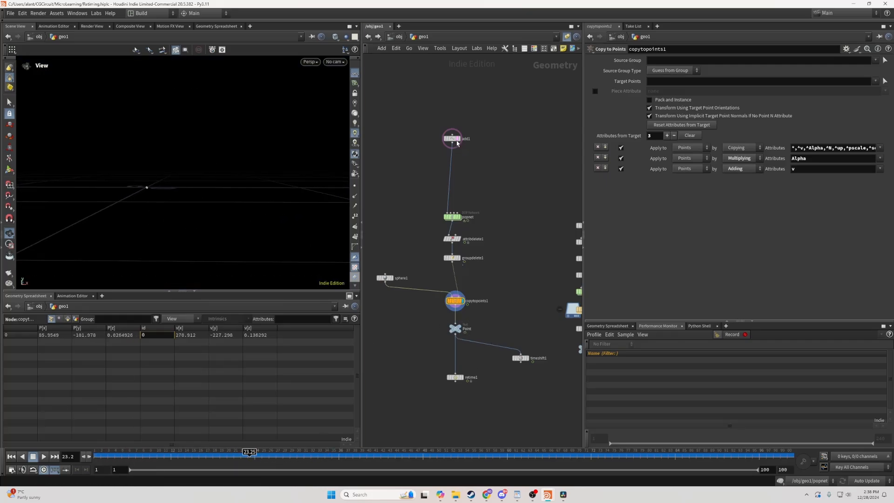
drag(115, 456, 787, 455)
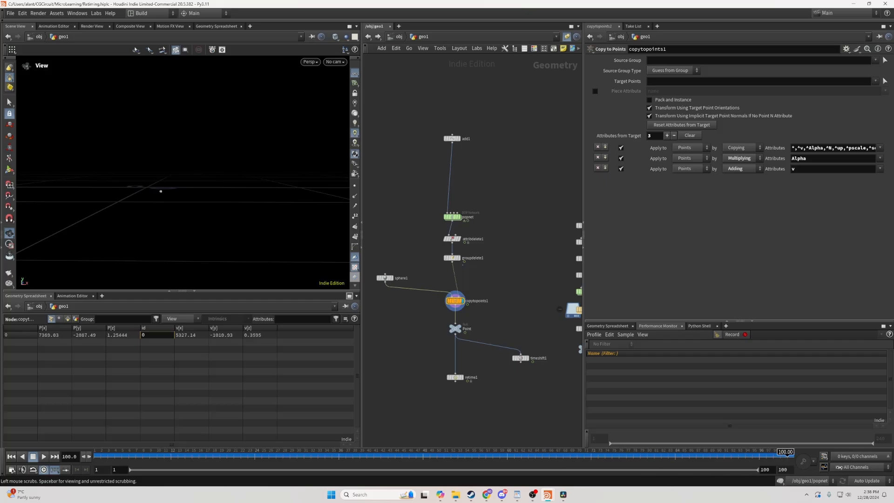
key(f)
scroll(236, 202, down, 3)
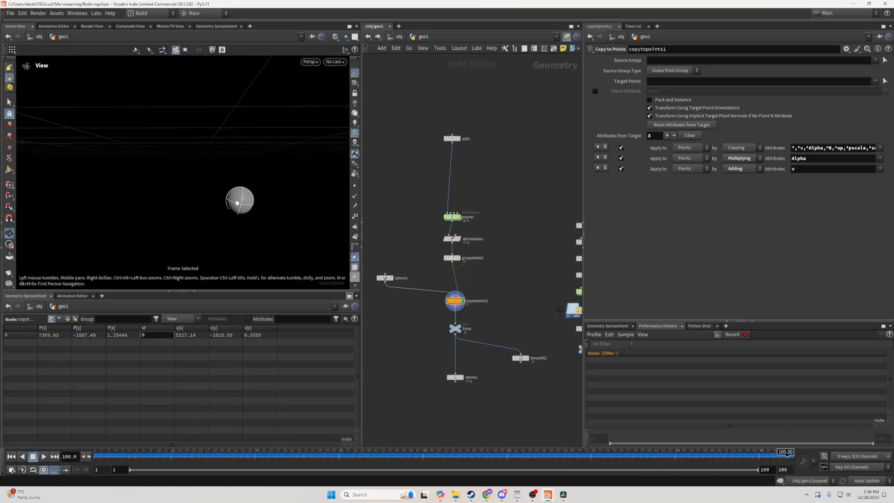
scroll(236, 203, down, 3)
drag(237, 202, 218, 203)
drag(123, 455, 785, 456)
Set the uniform scale of sphere1 to 100
click(385, 277)
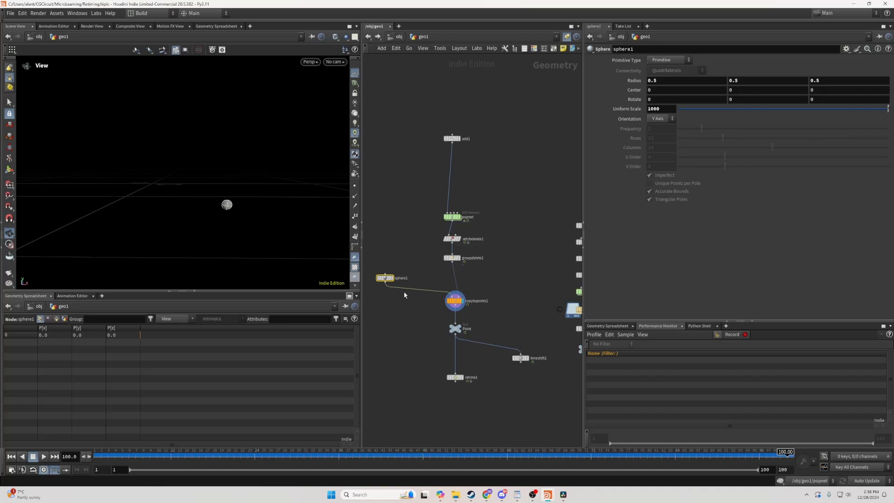
click(658, 109)
key(BackSpace)
key(Return)
Play the animation to review the smaller sphere's motion and stop it partway
drag(237, 207, 281, 220)
click(44, 457)
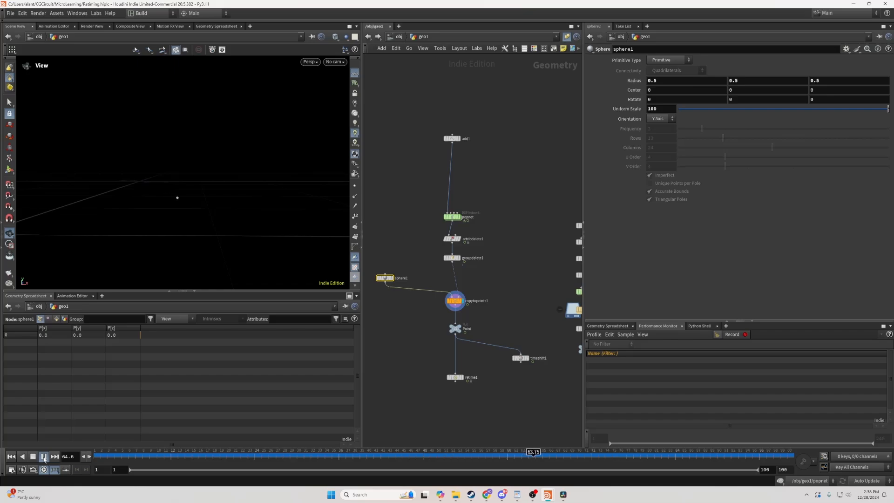
click(44, 459)
Show timeshift1 as a template and display retime1, with both spheres close up for comparison
click(455, 329)
key(ctrl+z)
click(460, 328)
click(525, 359)
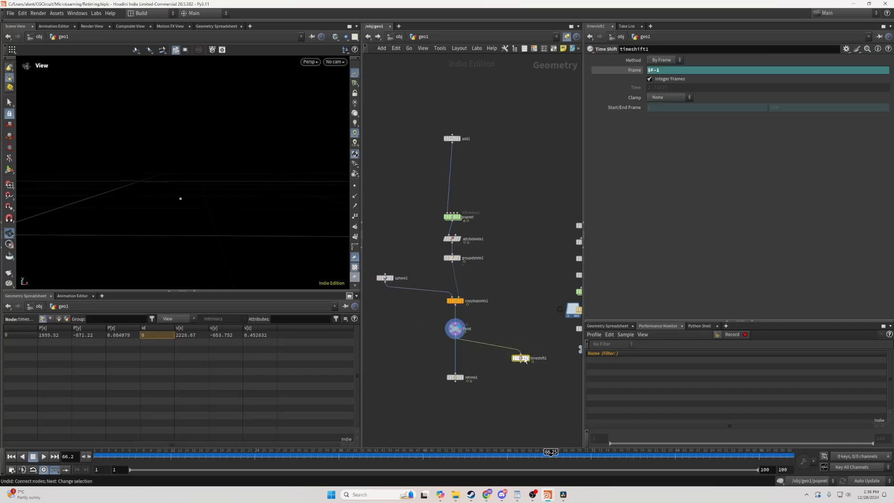
click(525, 358)
click(463, 378)
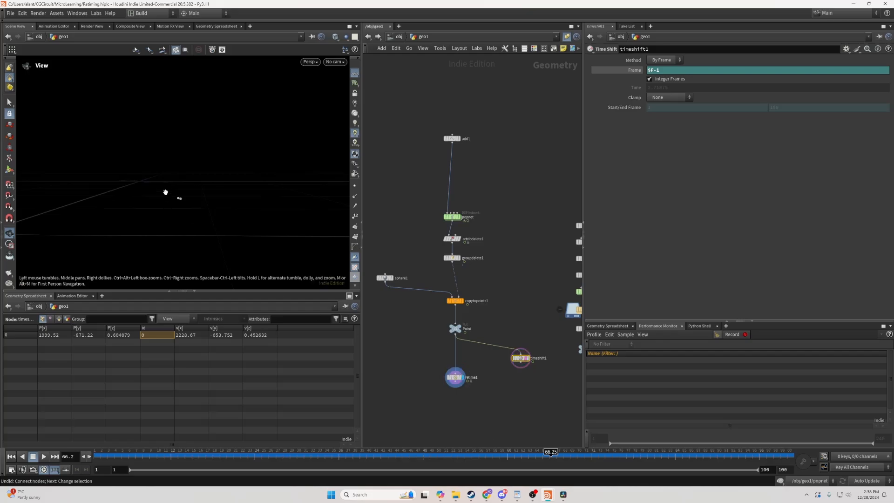
right_drag(167, 192, 308, 247)
right_click(267, 211)
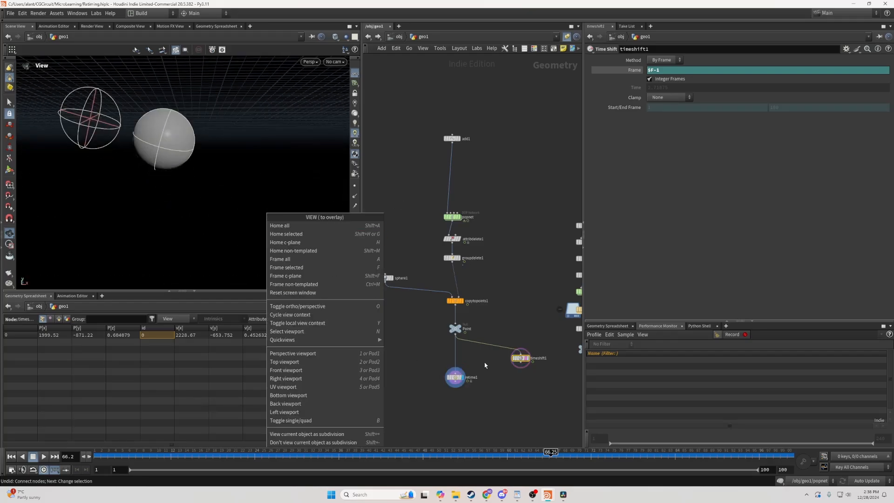
Switch retime1 to By Frame evaluation and double its frame expression to $FF*2
click(456, 378)
click(665, 72)
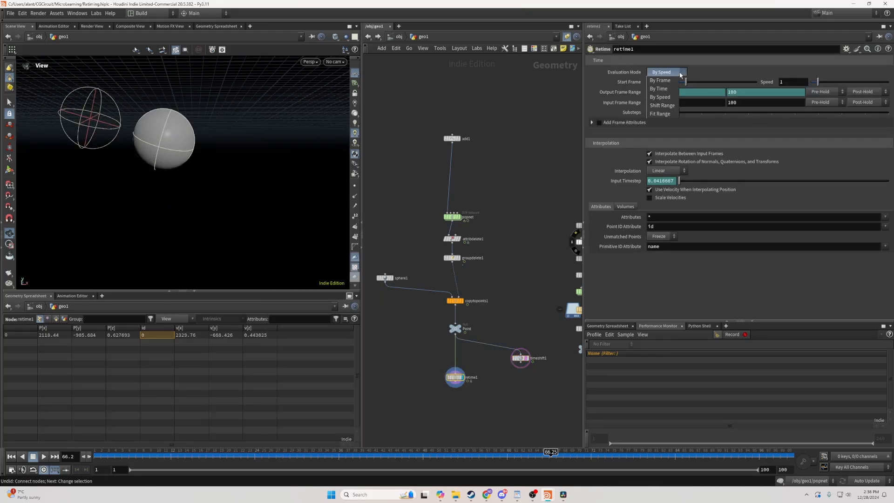
click(661, 80)
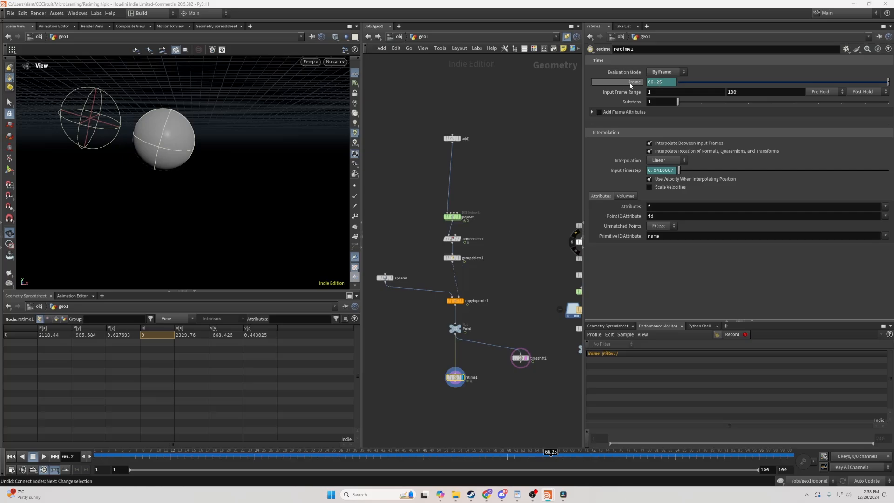
click(681, 83)
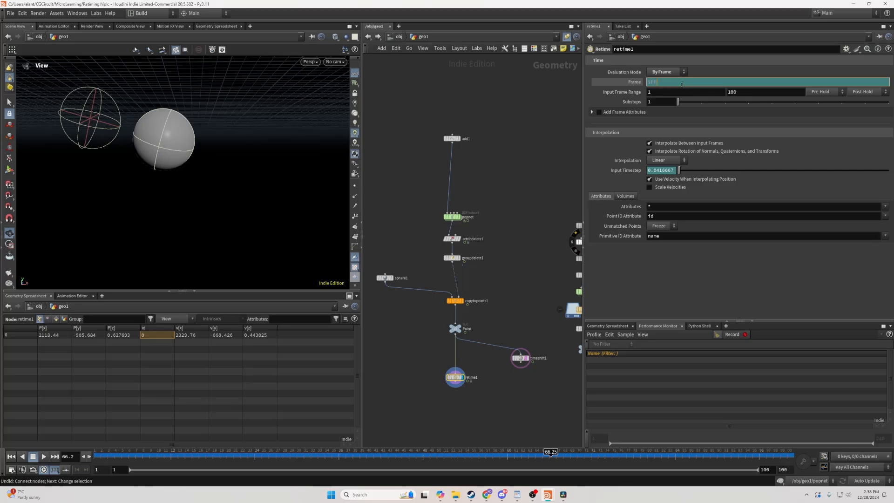
text(*2)
key(Return)
scroll(173, 159, down, 10)
drag(174, 160, 240, 191)
Remove the doubling from retime1's frame expression
click(662, 84)
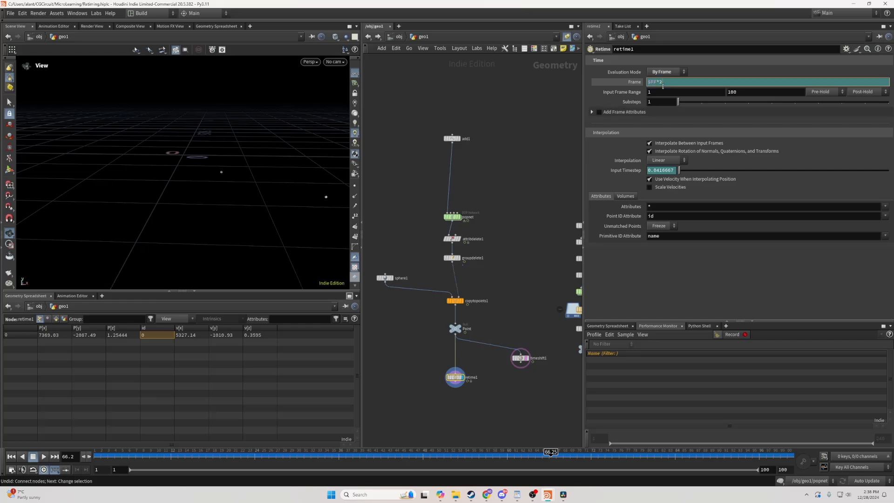
text(/)
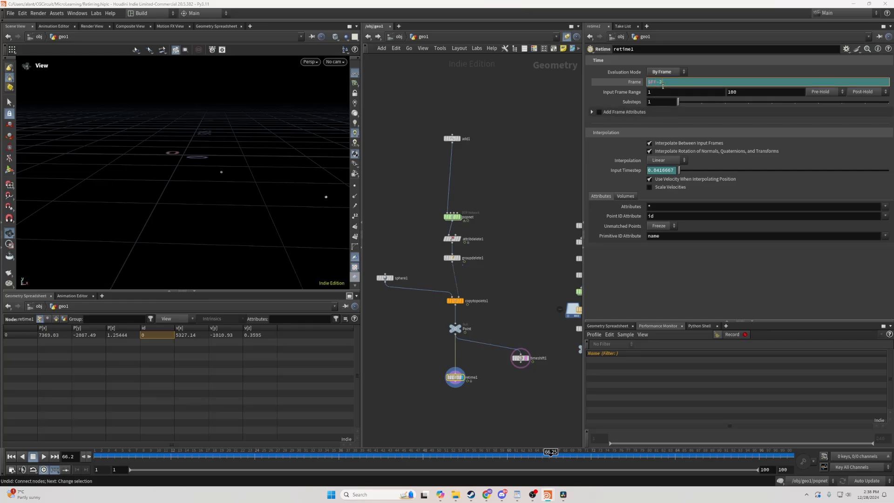
key(Return)
Switch retime1 to By Time evaluation and reveal the expression behind its Time parameter
click(666, 72)
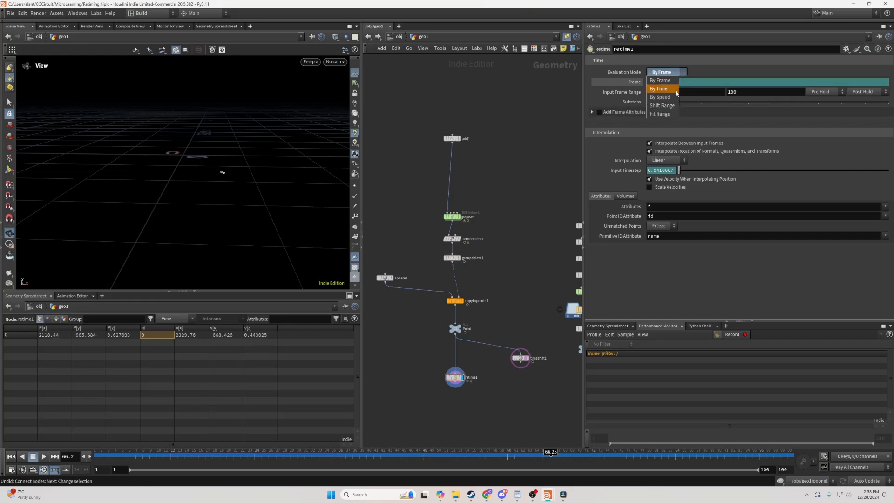
click(662, 89)
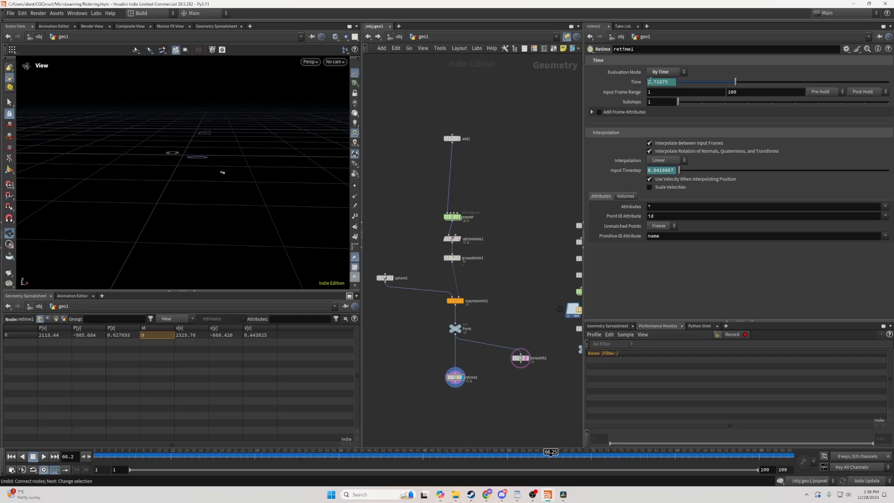
click(661, 72)
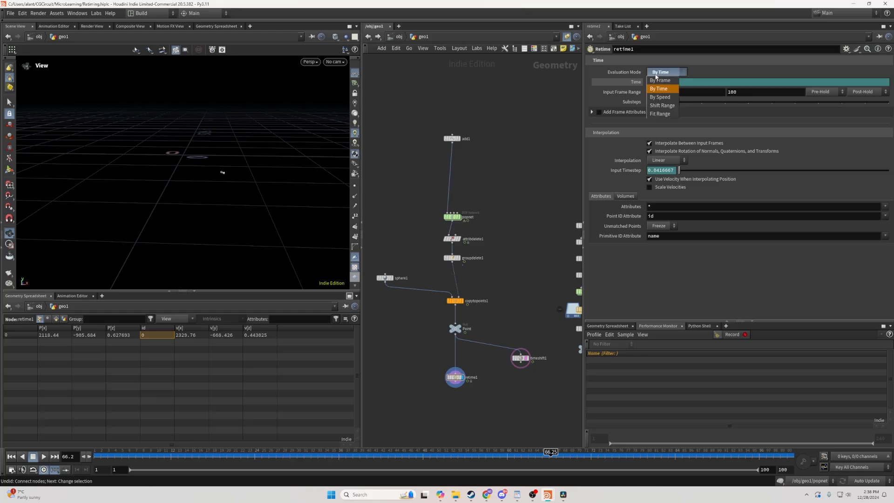
click(631, 85)
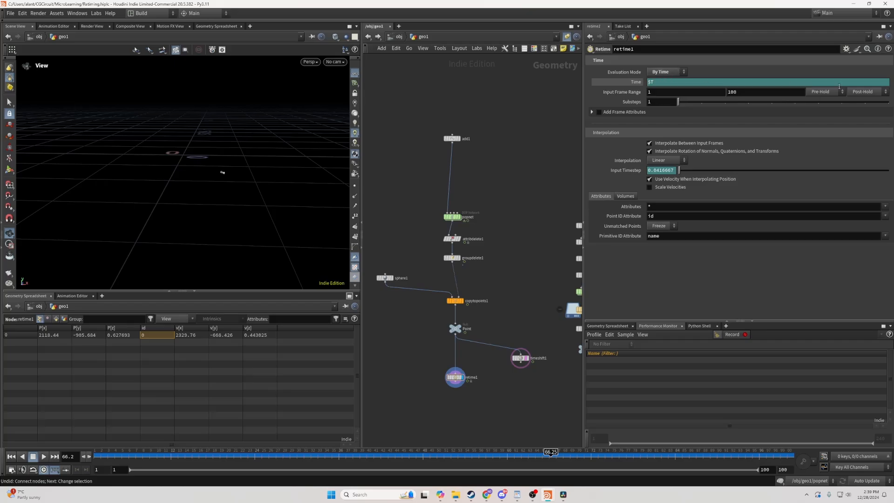
Switch retime1 to By Speed evaluation, try adjusting its speed, and undo the speed change
click(667, 72)
click(661, 91)
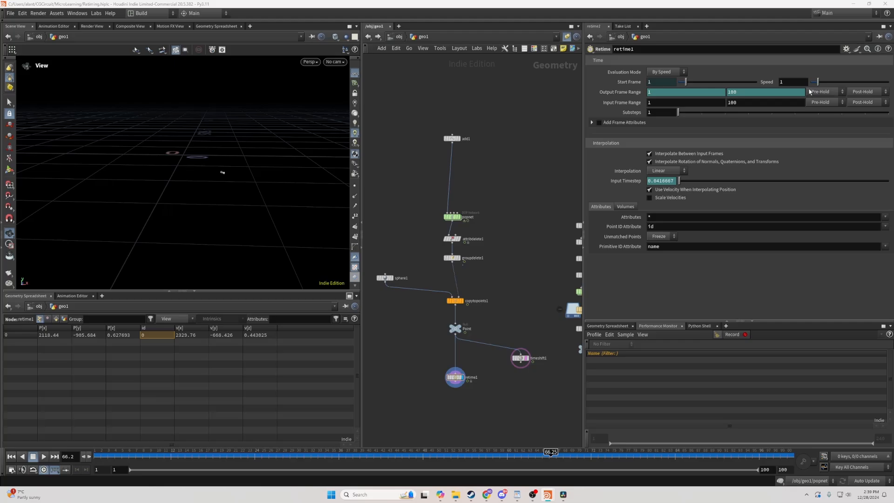
drag(818, 82, 819, 84)
key(ctrl+z)
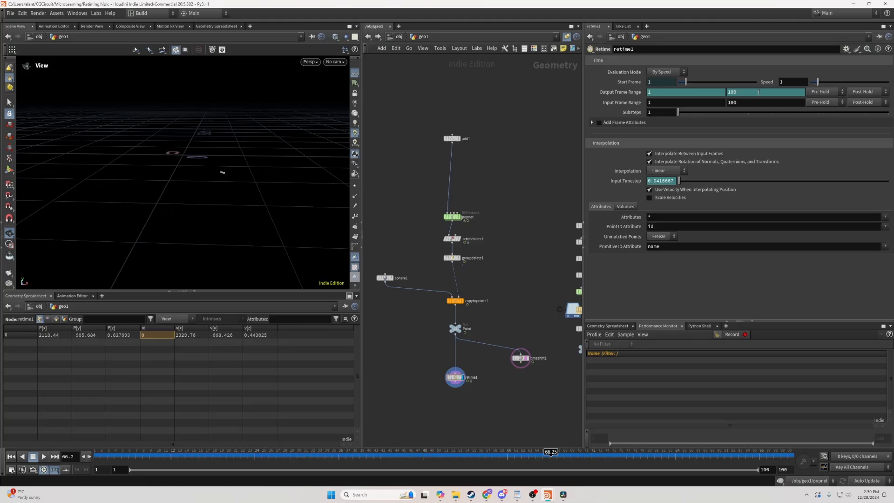
click(456, 370)
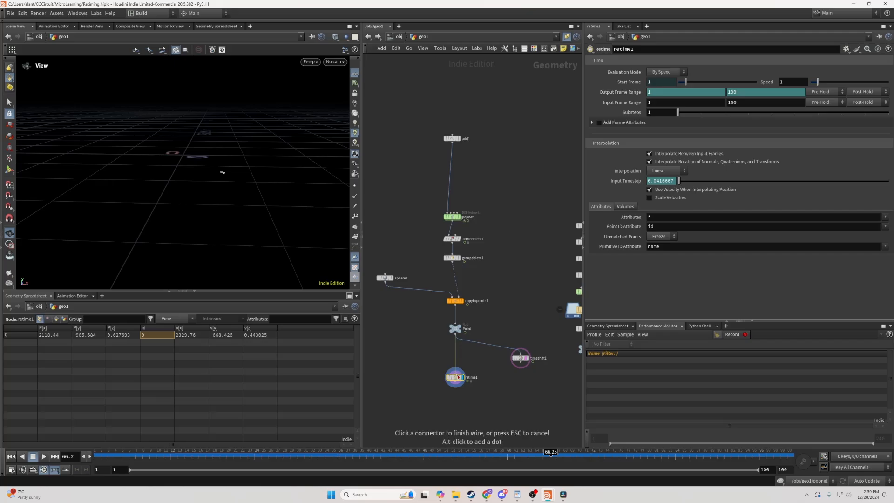
key(ctrl+z)
Switch retime1 to Shift Range evaluation and frame the two spheres close up in the viewport
click(665, 72)
click(661, 82)
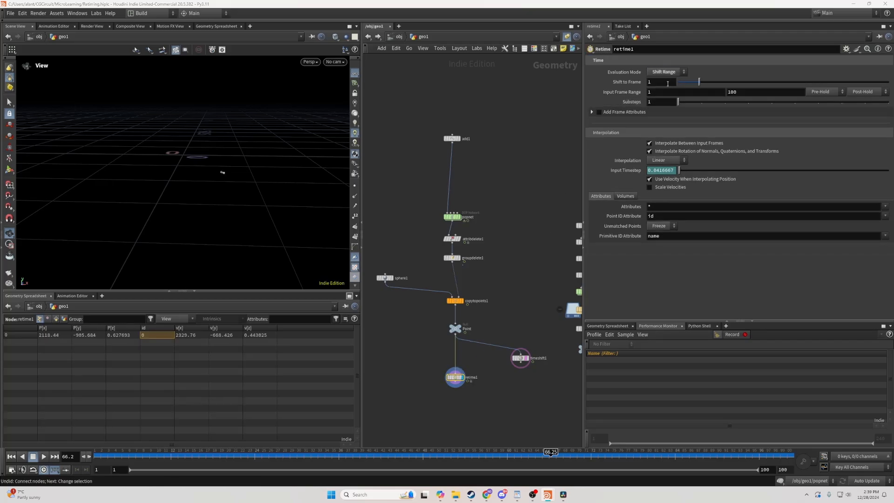
click(656, 82)
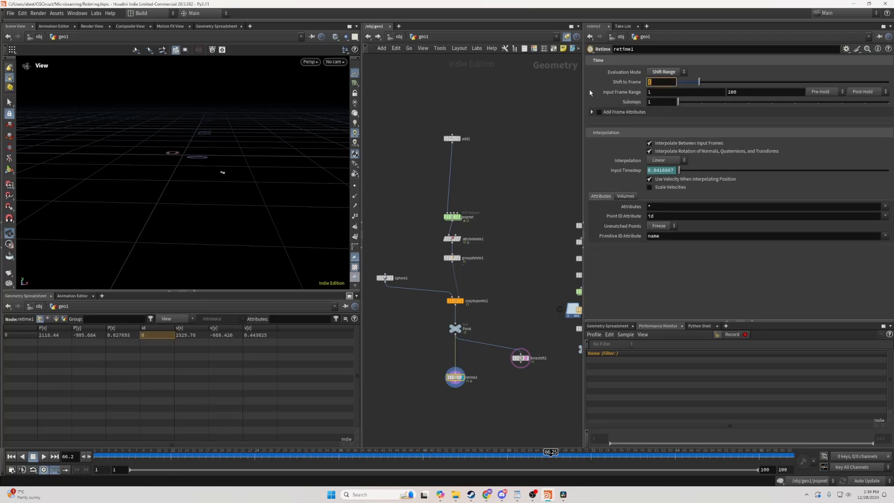
right_drag(245, 184, 455, 172)
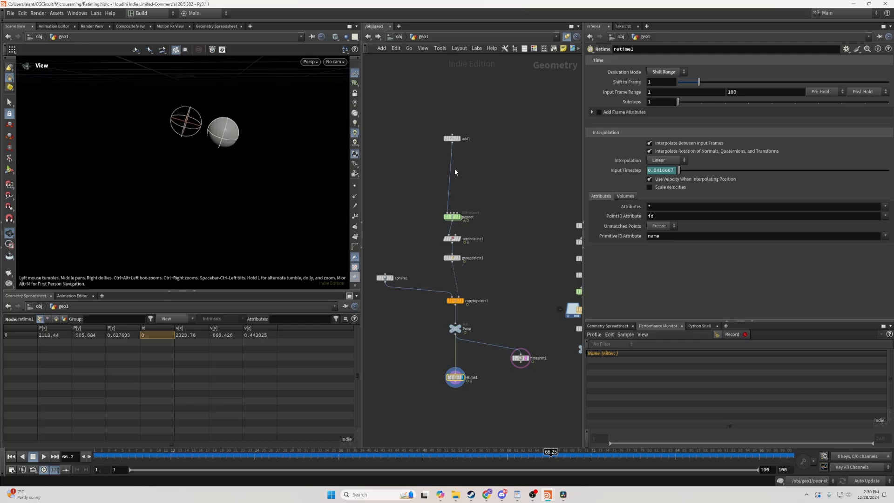
Try a Shift to Frame value of 2 on retime1 and bring it back to about 1
drag(656, 82, 623, 83)
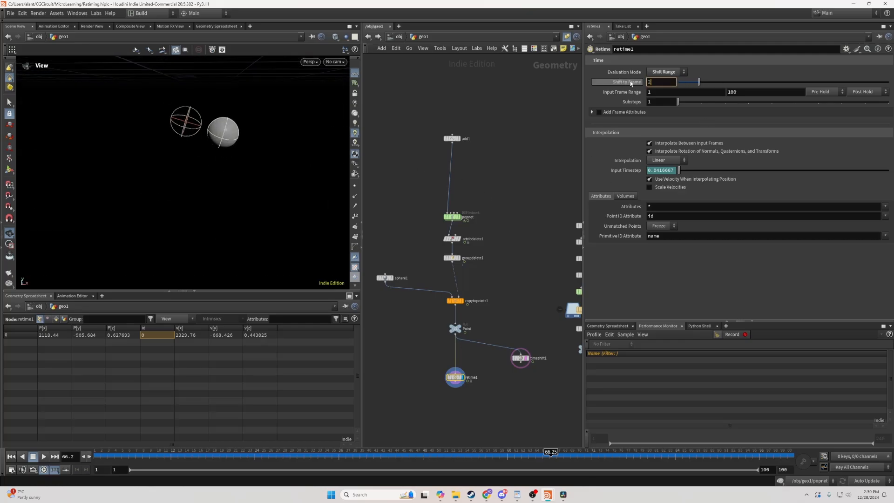
key(Return)
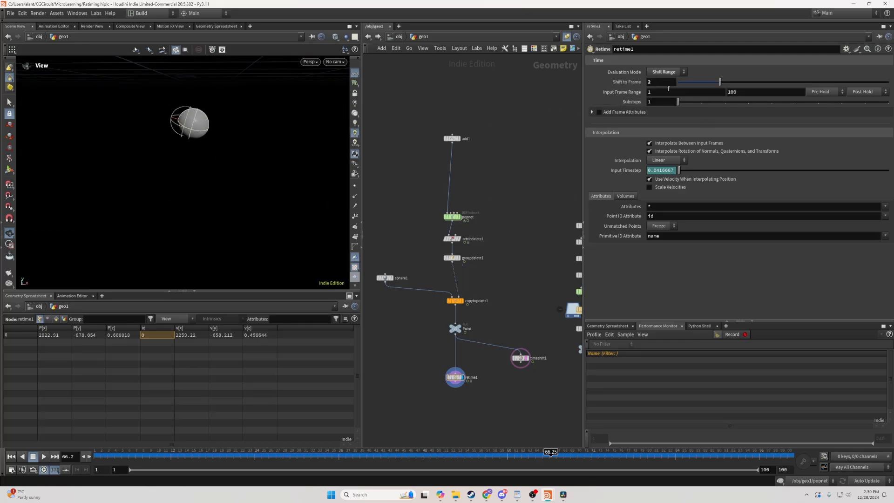
drag(455, 377, 455, 372)
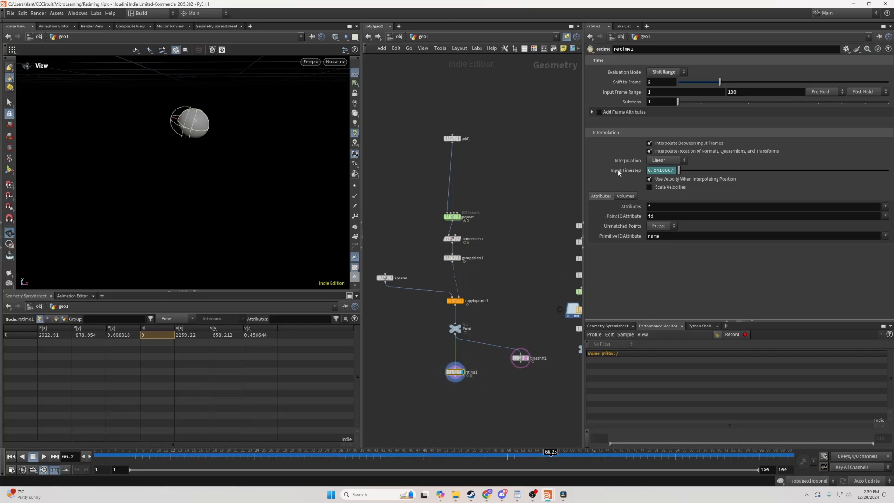
drag(720, 82, 699, 84)
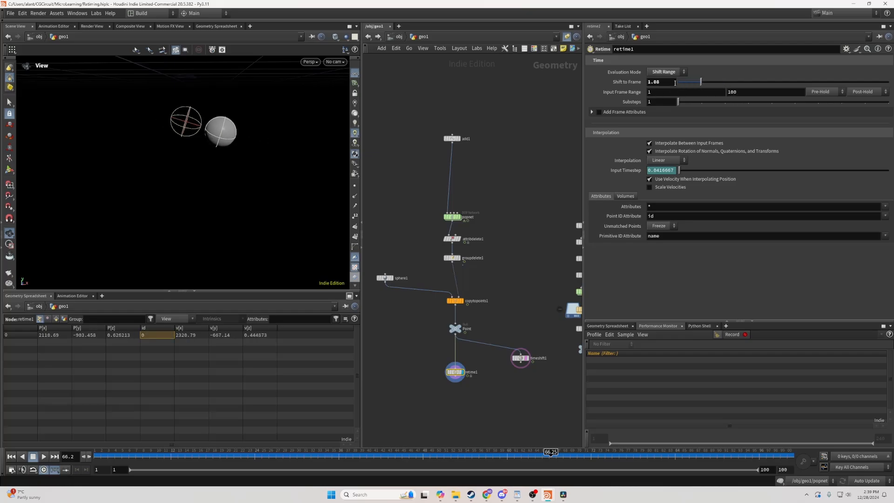
Switch retime1 to Fit Range evaluation and set the end of its output frame range to 50
click(668, 71)
click(660, 114)
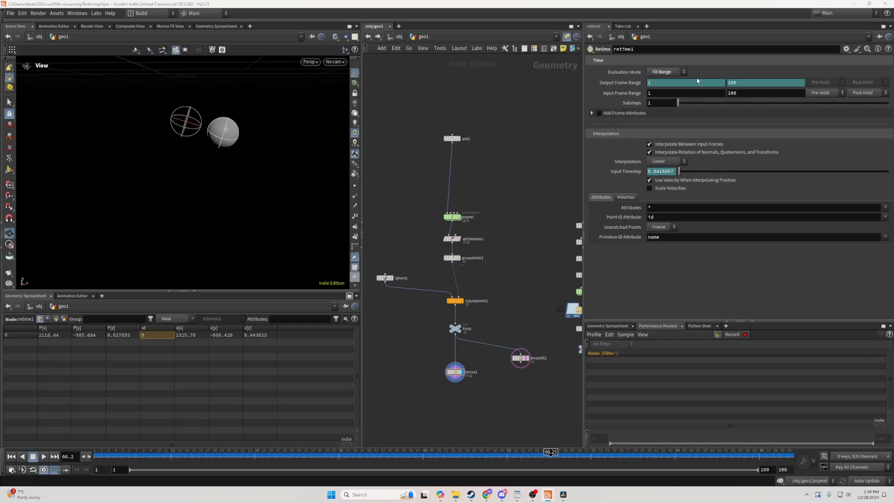
scroll(223, 184, down, 10)
scroll(257, 180, up, 3)
double_click(670, 95)
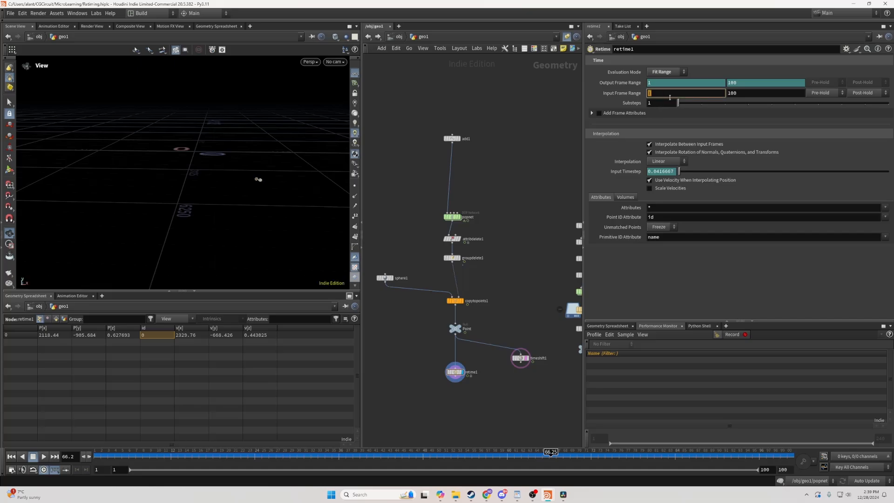
click(762, 93)
click(744, 83)
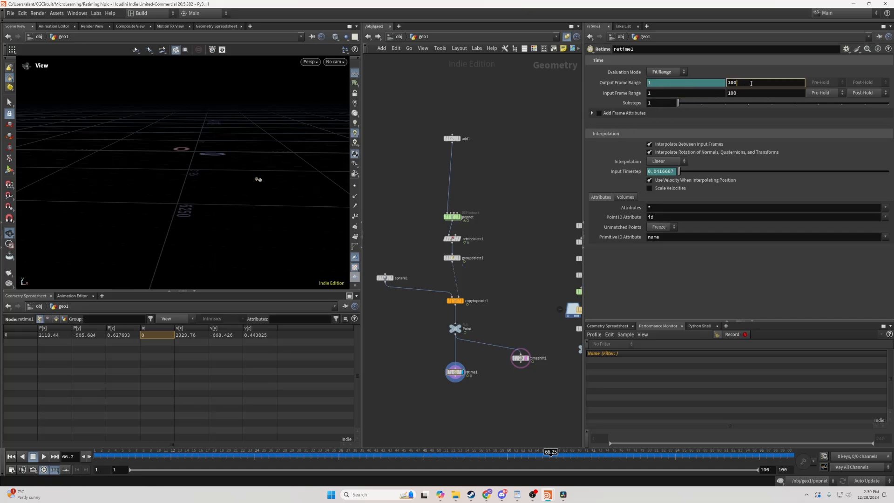
text(50-)
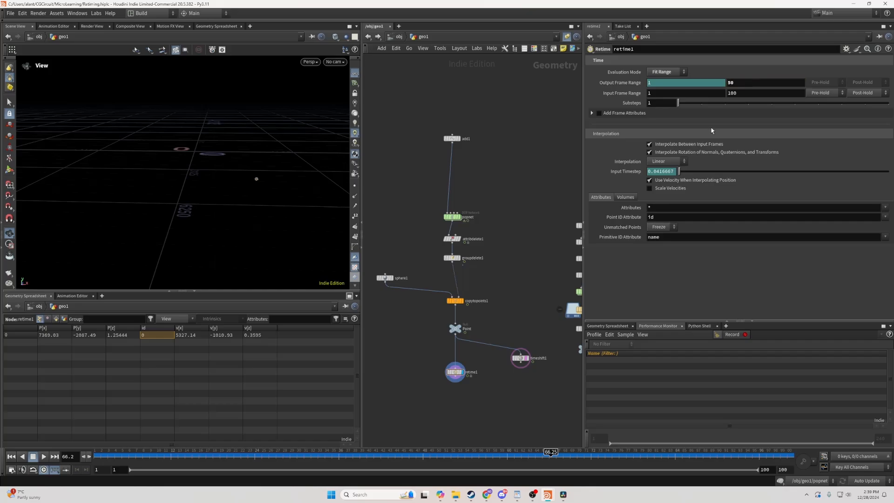
Play the animation to check the fitted range, stop it, and return the timeline to frame 1
click(44, 457)
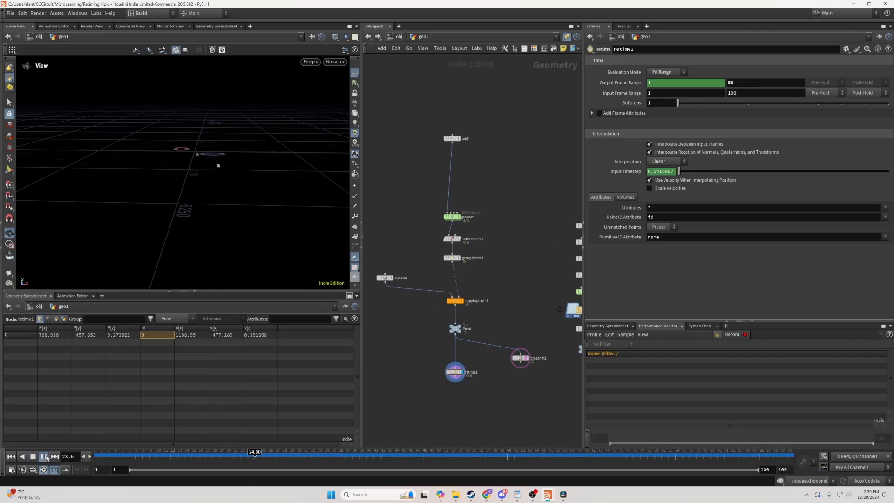
click(45, 457)
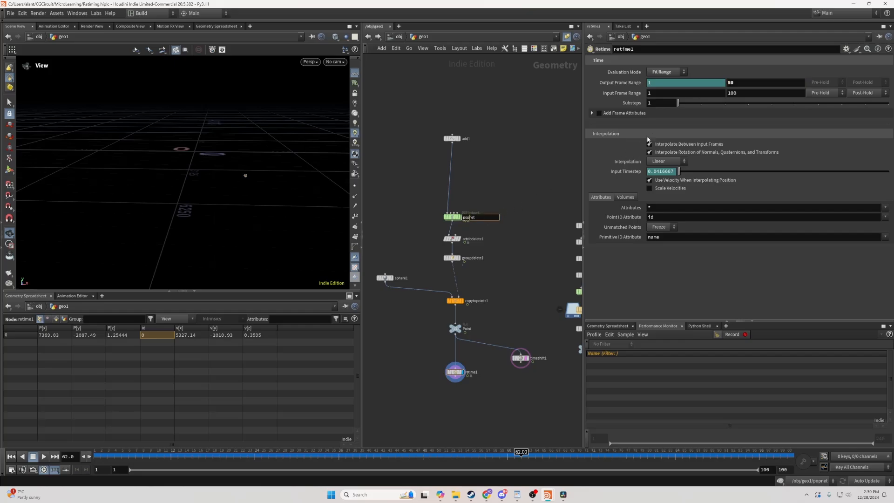
drag(350, 455, 88, 459)
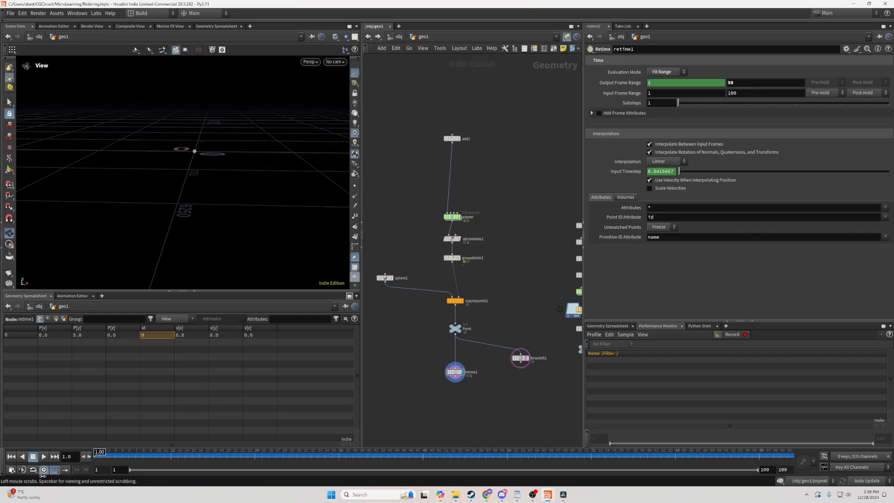
Set the end of retime1's output frame range back to 100
double_click(743, 85)
text(100)
key(Return)
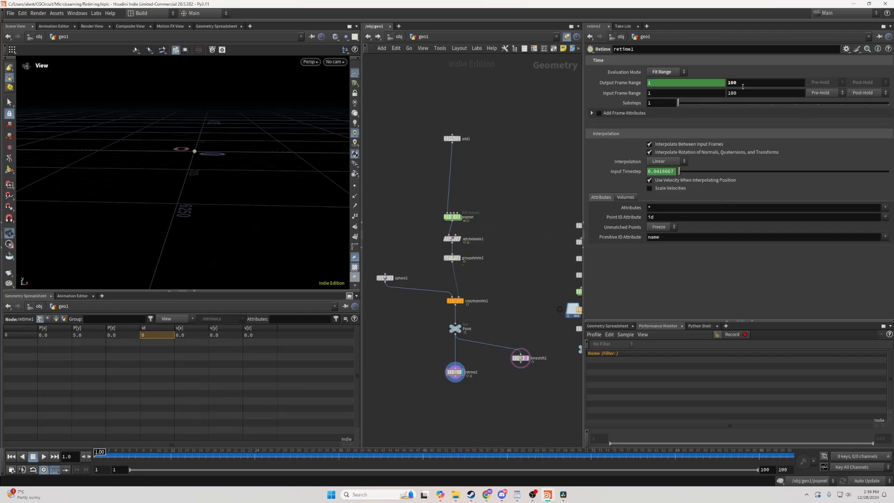
Switch retime1 to By Frame evaluation and keep Post-Hold as the end behaviour of its input frame range
click(684, 73)
click(661, 84)
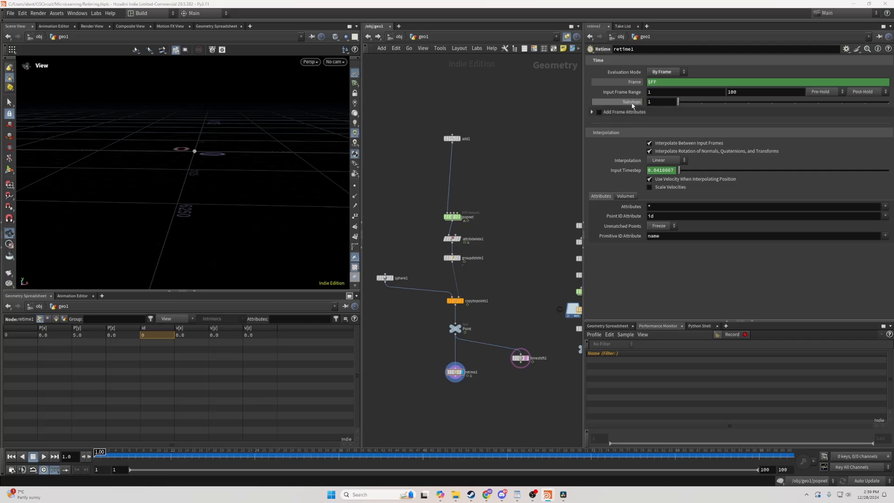
click(629, 82)
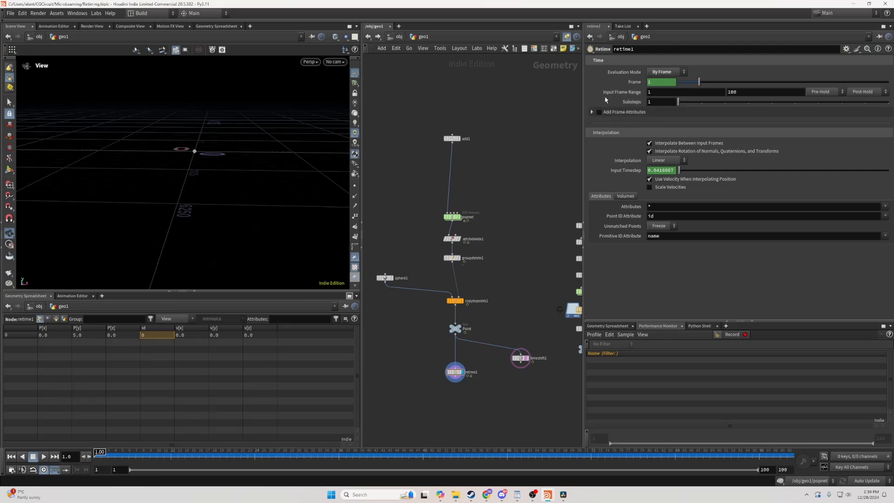
click(862, 92)
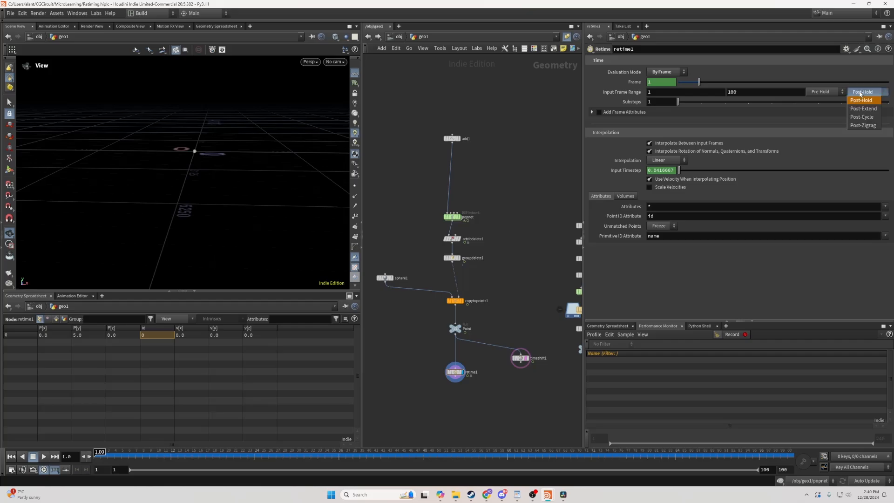
click(853, 100)
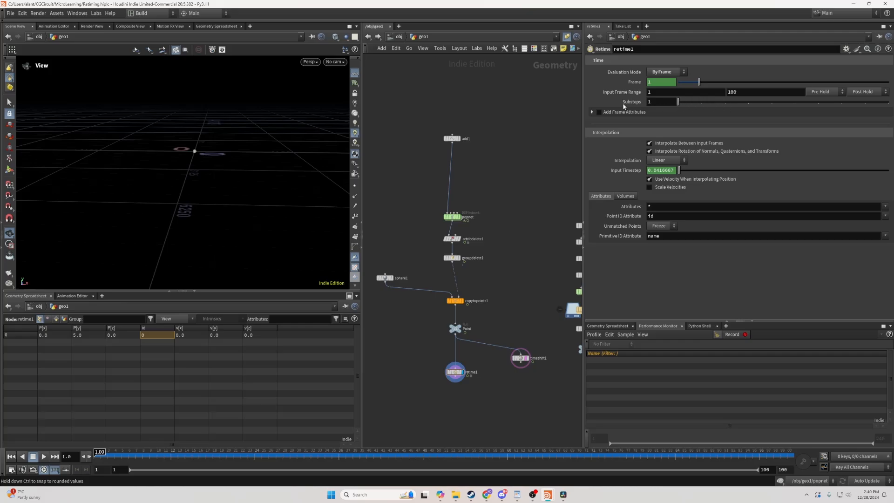
Set the simulation Substeps of the popnet DOP network to 1
right_drag(191, 152, 334, 160)
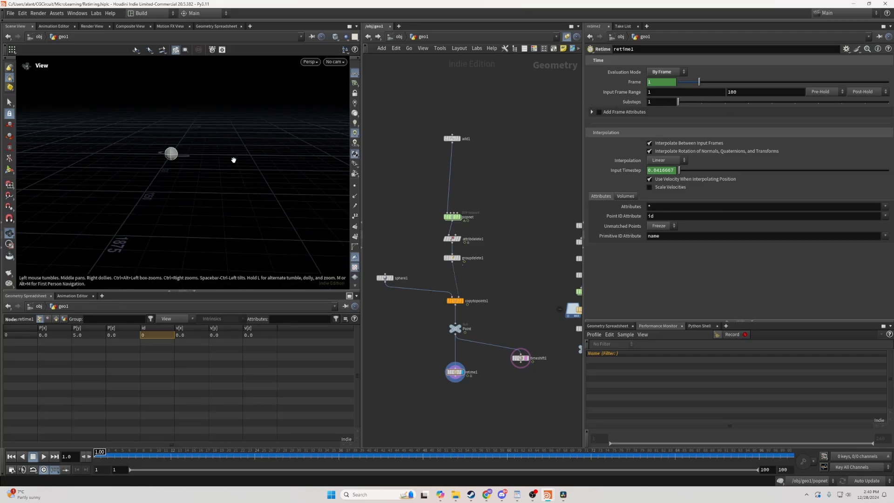
middle_drag(547, 264, 578, 266)
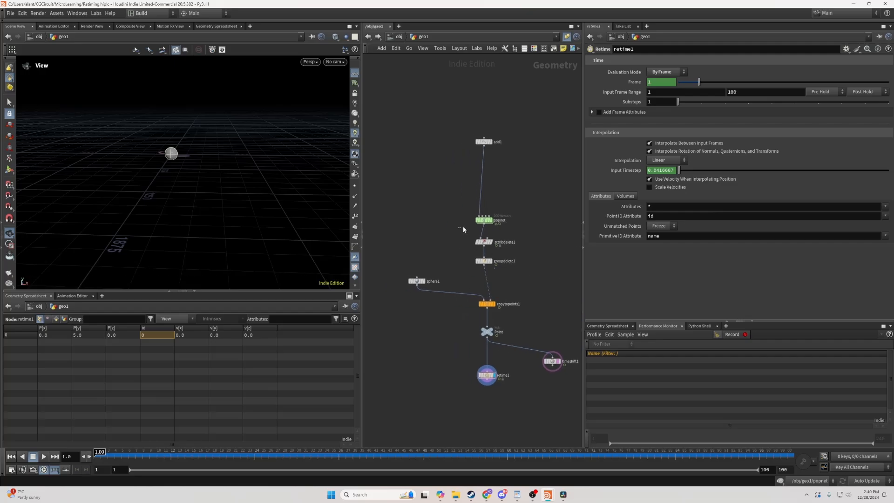
click(483, 219)
double_click(651, 111)
scroll(485, 222, up, 3)
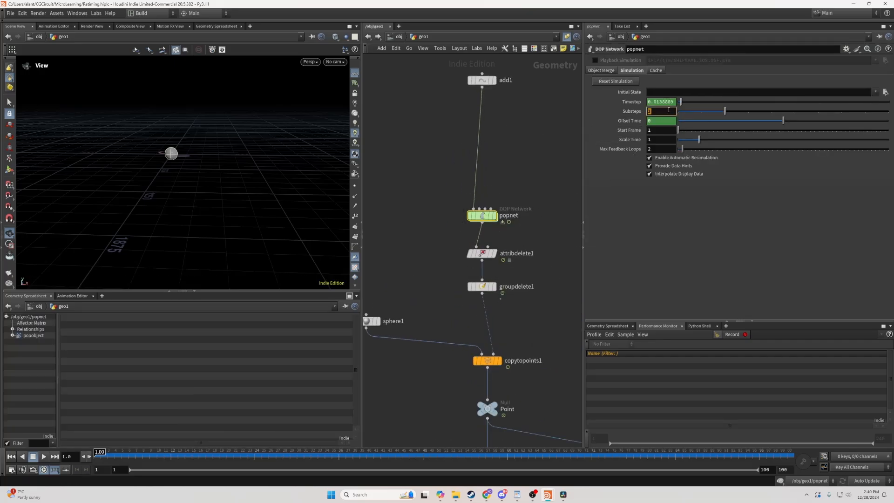
click(539, 329)
middle_drag(540, 328, 525, 222)
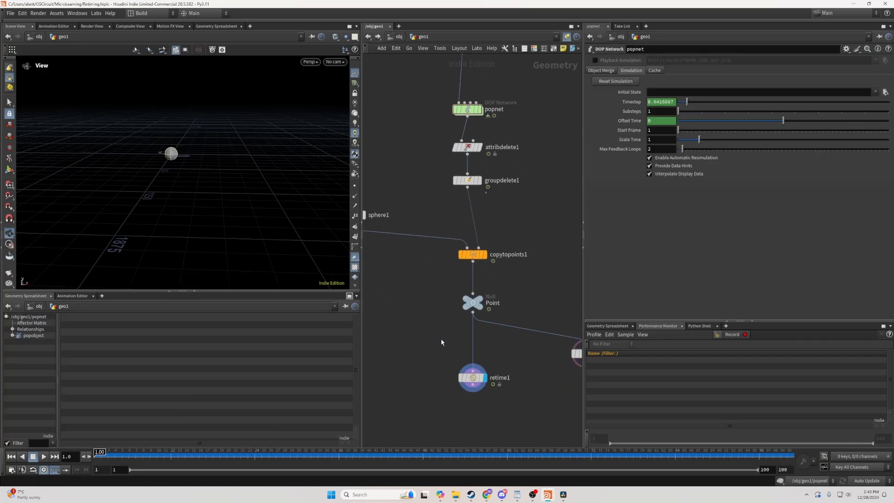
Set the Substeps to 2 on both the popnet simulation and the retime1 node
click(473, 377)
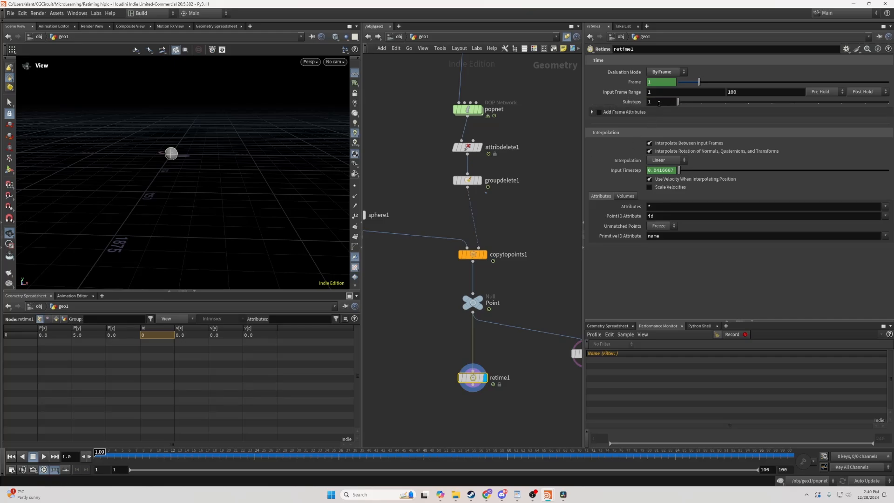
click(658, 103)
double_click(656, 102)
drag(433, 124, 498, 103)
double_click(654, 112)
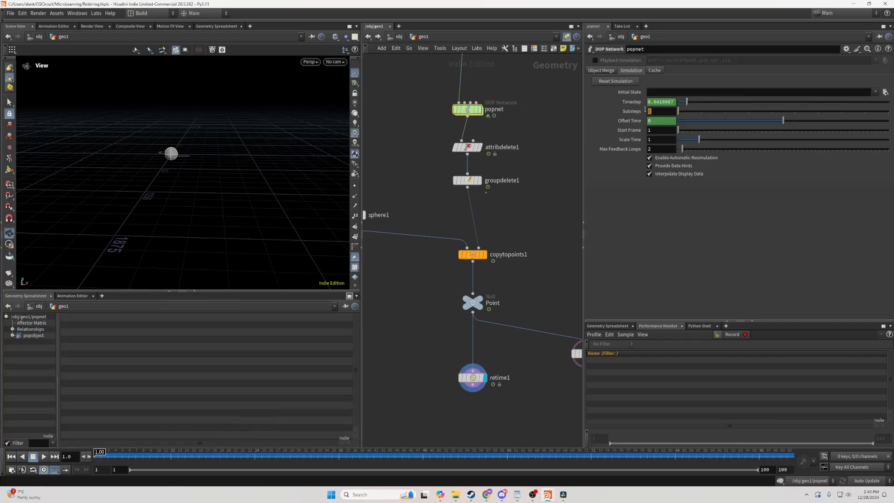
text(2)
drag(425, 375, 510, 392)
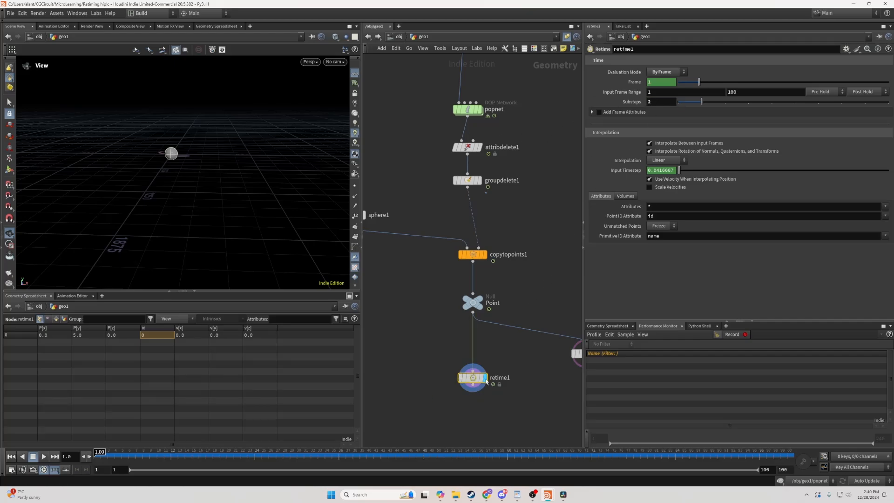
Open Paint and handwrite the fractional frame number 75,68 on the blank canvas
key(super)
text(art)
key(Return)
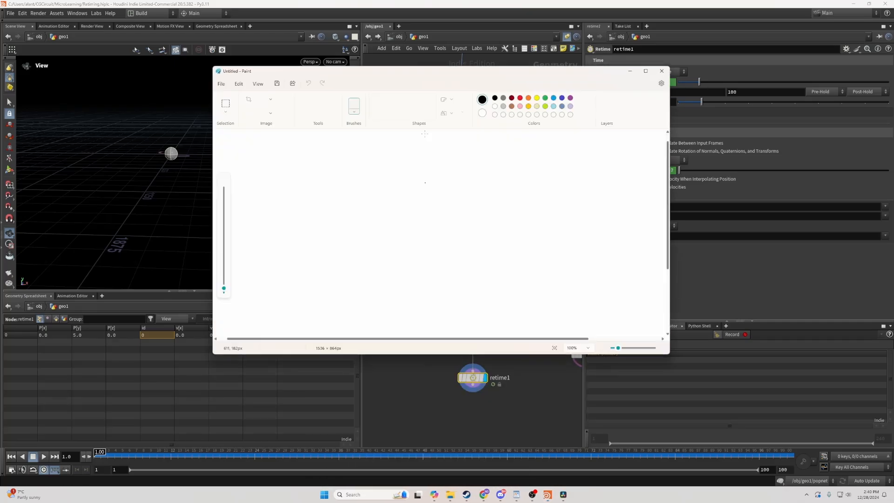
drag(398, 196, 443, 219)
mouse_move(438, 199)
mouse_down()
mouse_move(469, 195)
mouse_move(492, 215)
mouse_move(529, 200)
mouse_up()
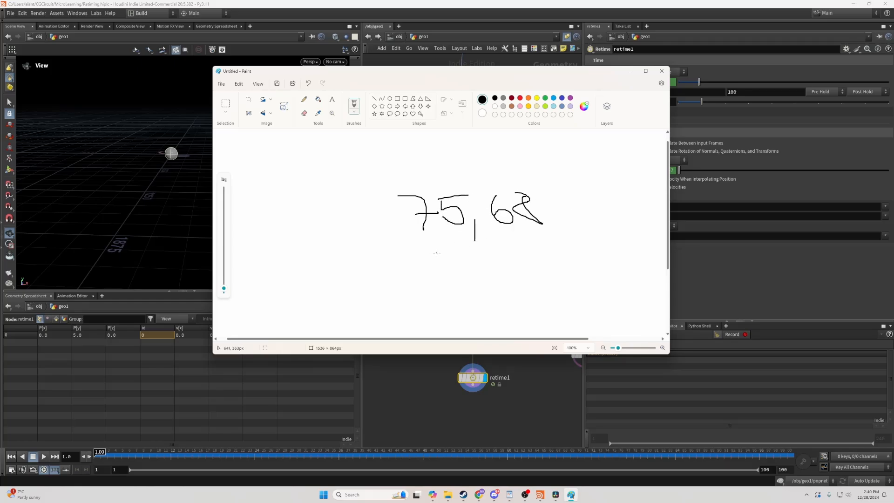
Handwrite 75,5 and 76,0 beneath the first number in Paint and circle the pair
drag(548, 73, 472, 71)
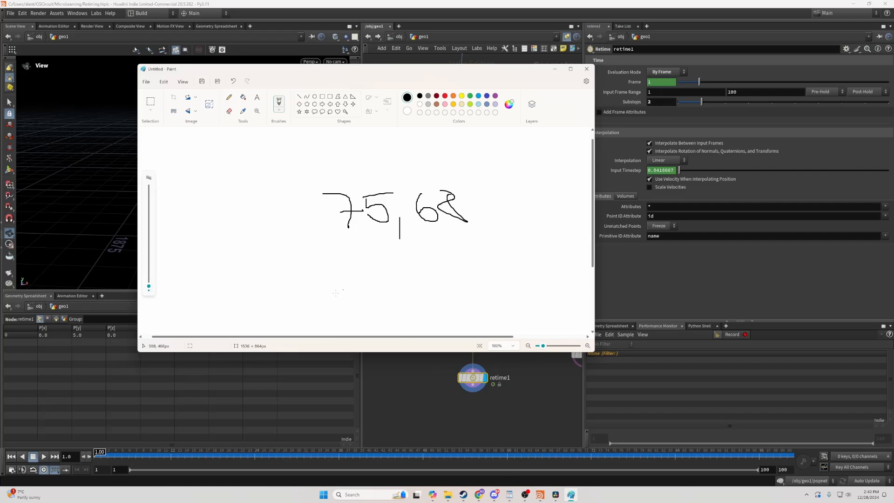
drag(335, 260, 378, 285)
mouse_move(380, 264)
mouse_down()
mouse_move(407, 260)
mouse_move(413, 308)
mouse_up()
mouse_move(420, 264)
mouse_down()
mouse_move(435, 277)
mouse_move(419, 289)
mouse_up()
drag(421, 265, 451, 259)
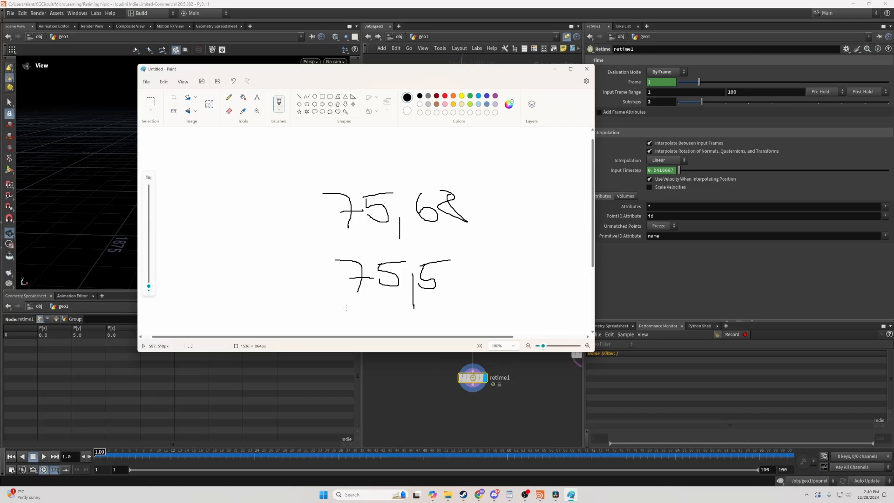
drag(347, 307, 370, 330)
drag(363, 317, 407, 334)
mouse_move(419, 308)
mouse_down()
mouse_move(436, 311)
mouse_move(418, 303)
mouse_up()
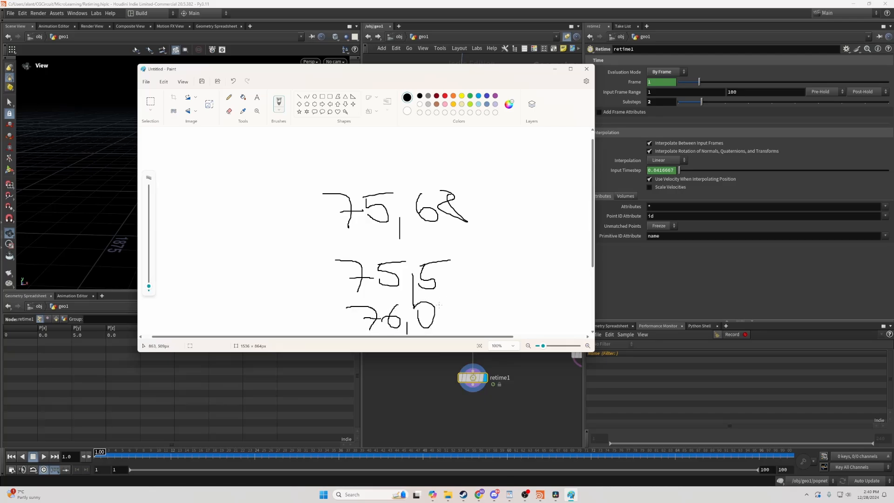
mouse_move(435, 251)
mouse_down()
mouse_move(340, 258)
mouse_move(490, 282)
mouse_move(429, 252)
mouse_up()
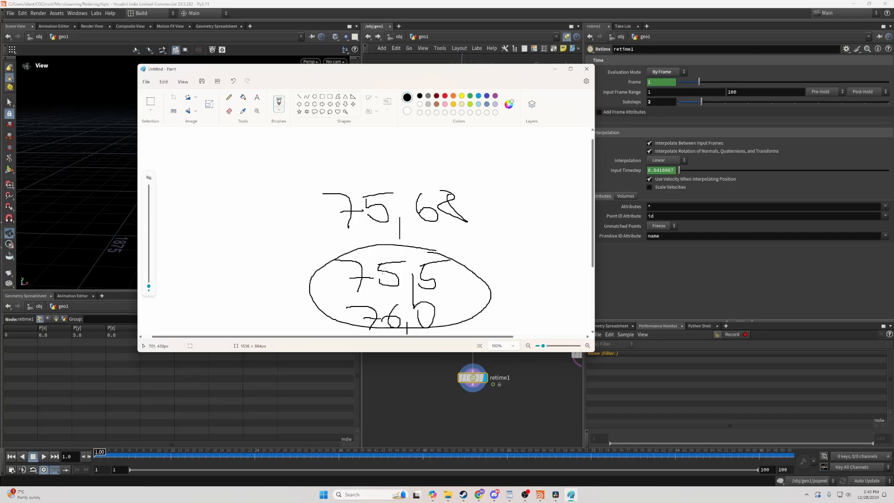
Close Paint without saving the sketch and return to the retime1 node in Houdini
click(592, 70)
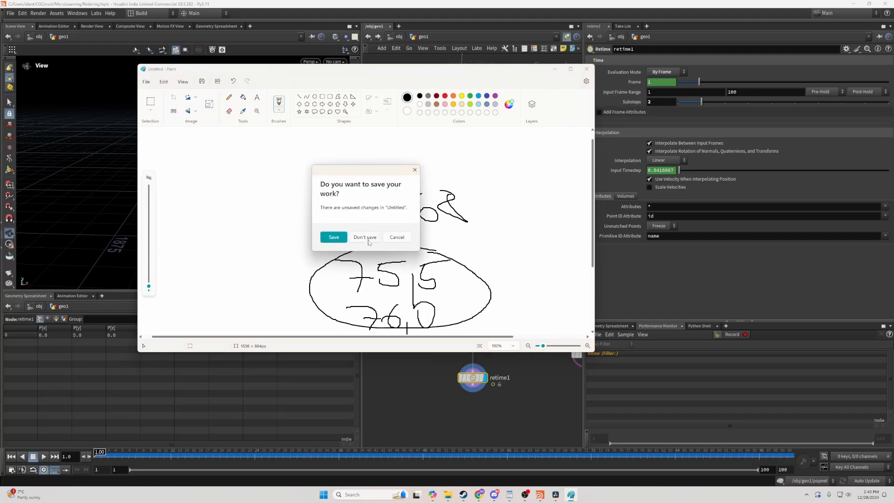
click(367, 239)
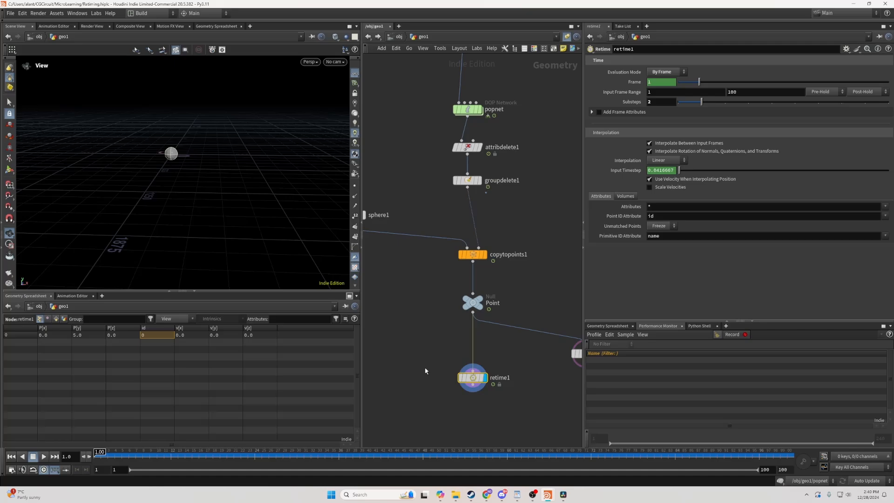
click(442, 345)
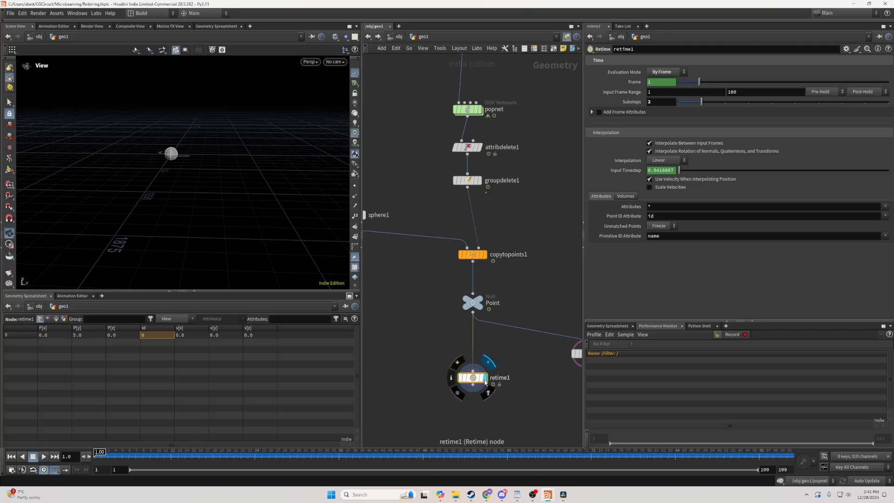
Add a File Cache node beside the groupdelete1 to copytopoints1 connection
middle_drag(513, 358, 510, 356)
scroll(510, 358, up, 3)
key(Tab)
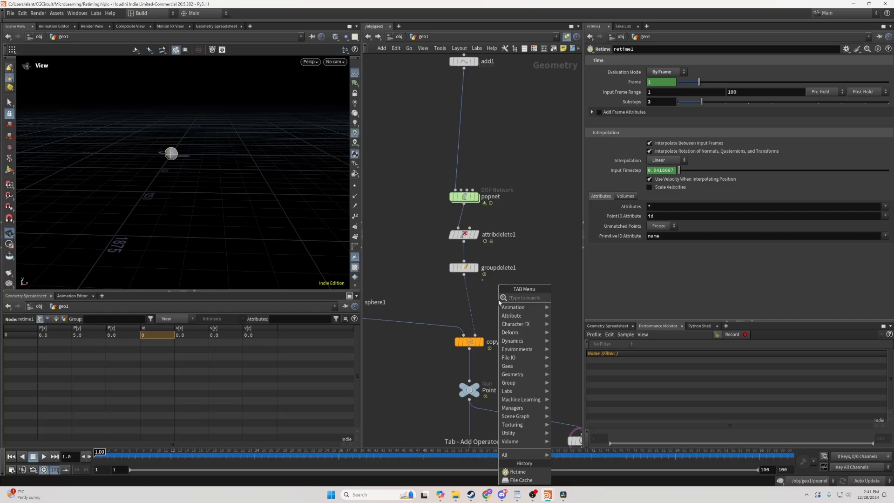
text(filec)
key(Return)
click(497, 303)
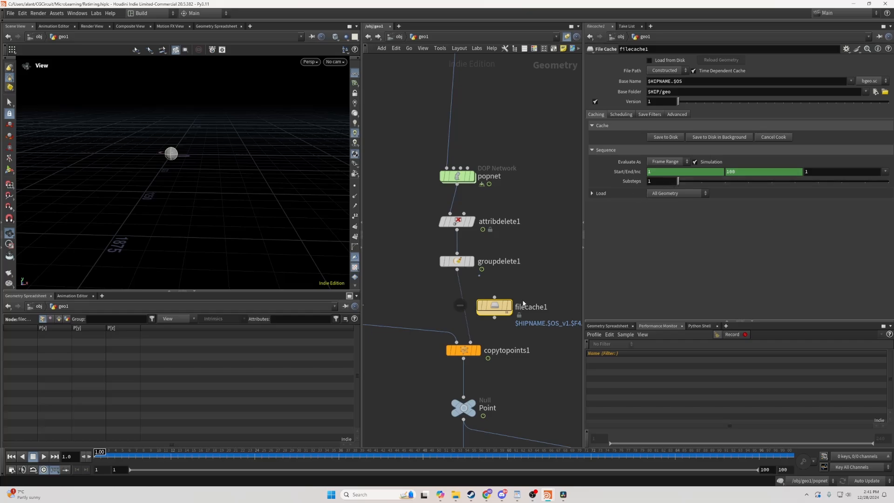
drag(497, 308, 503, 298)
Set the Substeps to 2 on the filecache1 node
click(460, 177)
click(511, 297)
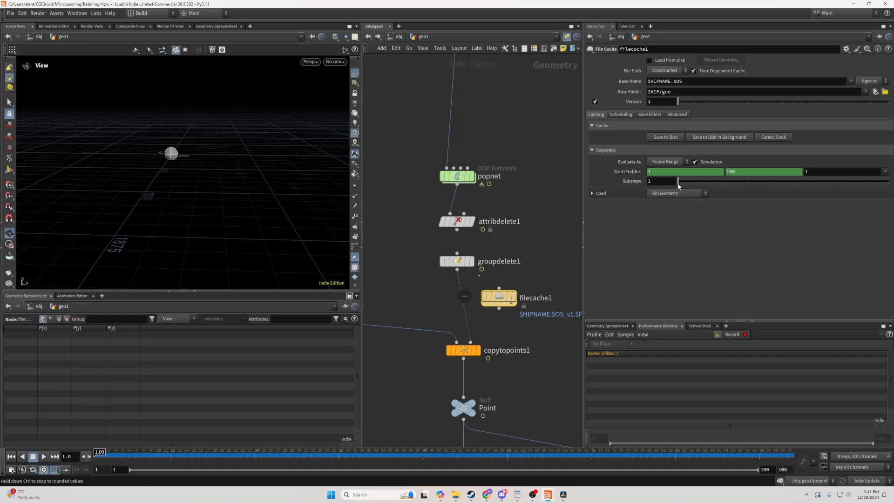
drag(666, 182, 598, 190)
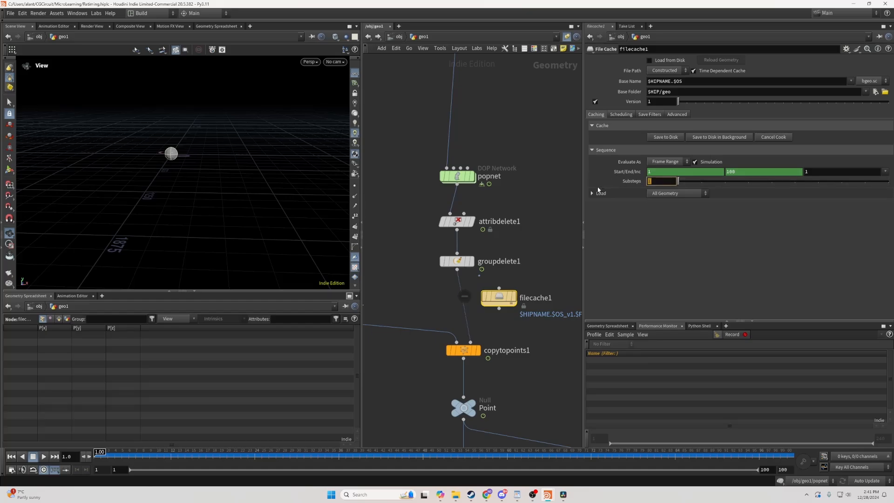
text(2)
key(Return)
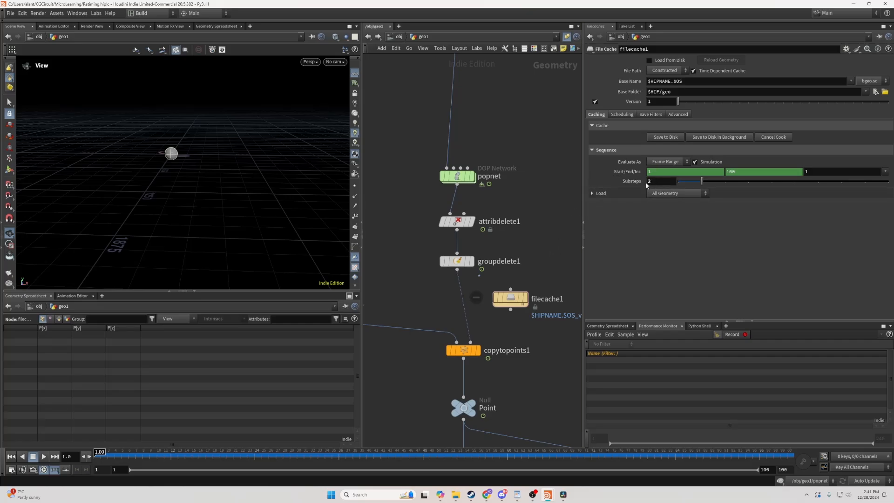
Return the Substeps to 1 and bring up the retime1 node's parameters
middle_drag(515, 294, 506, 259)
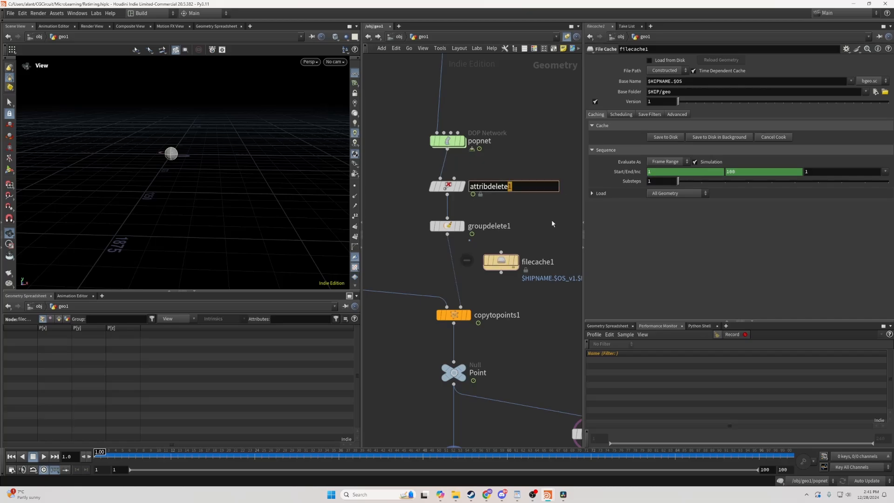
click(560, 313)
scroll(559, 322, down, 3)
middle_drag(542, 364, 491, 291)
click(502, 253)
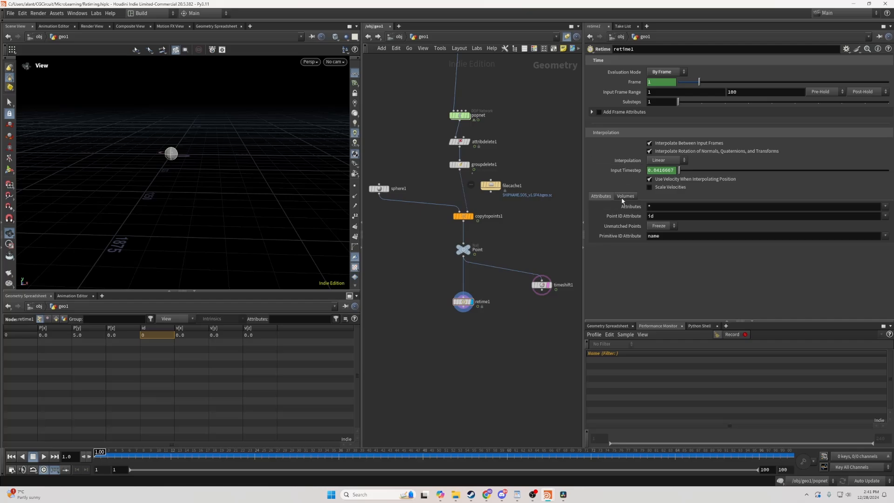
Place an Attribute Wrangle node below the retime1 node
key(Tab)
text(wra)
click(603, 296)
key(Tab)
text(wra)
click(599, 299)
click(512, 330)
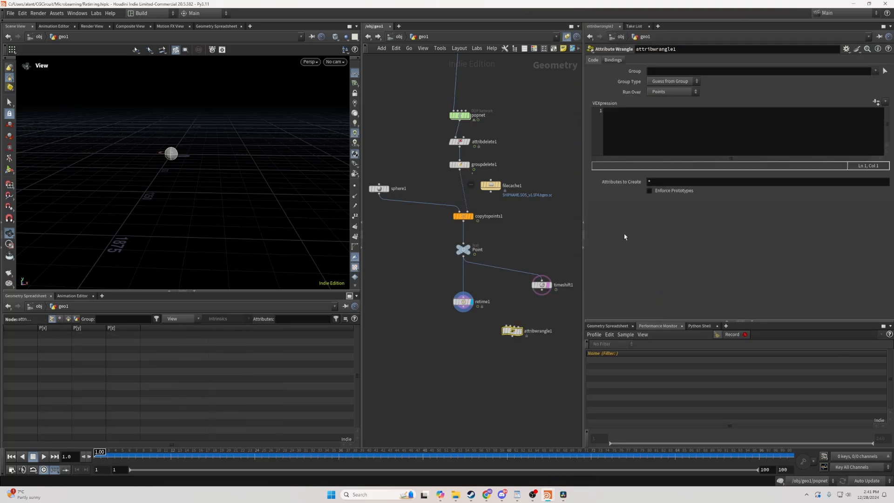
Enter lerp in the wrangle's VEXpression, highlight it, and delete the wrangle node
click(638, 121)
text(lerp)
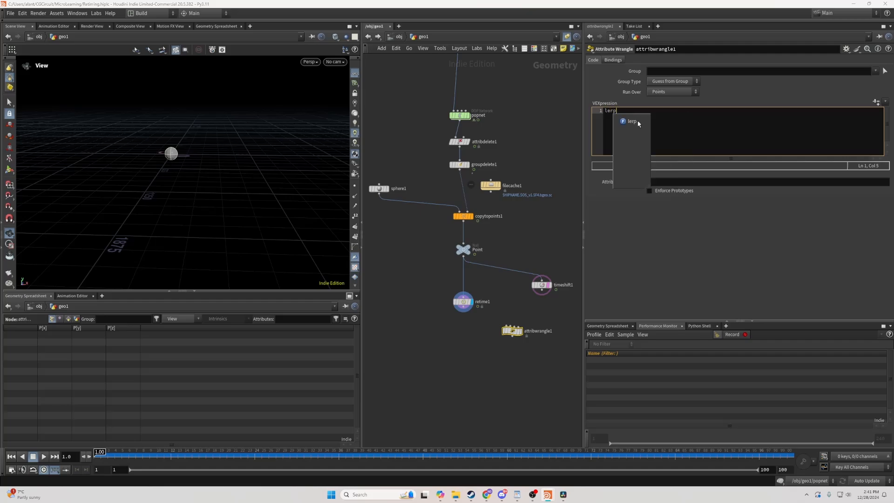
key(Return)
drag(622, 112, 601, 111)
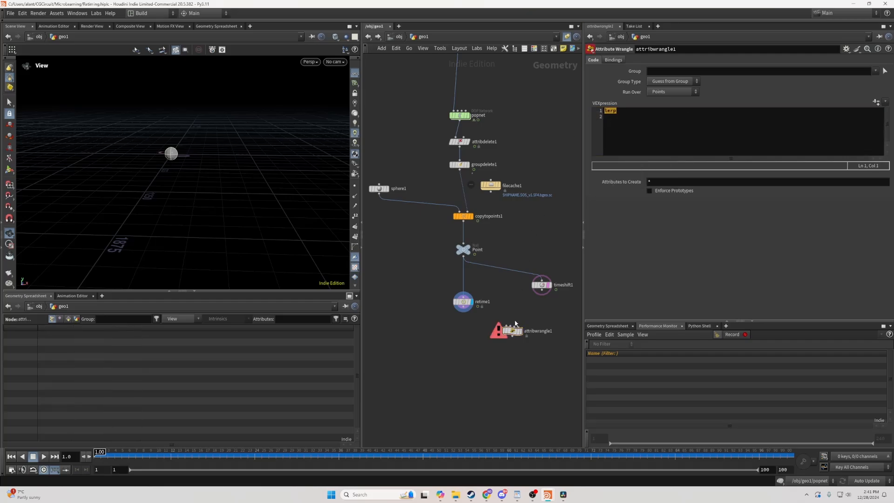
key(Delete)
Inspect the Interpolation choices of the retime1 node and keep Linear
click(464, 301)
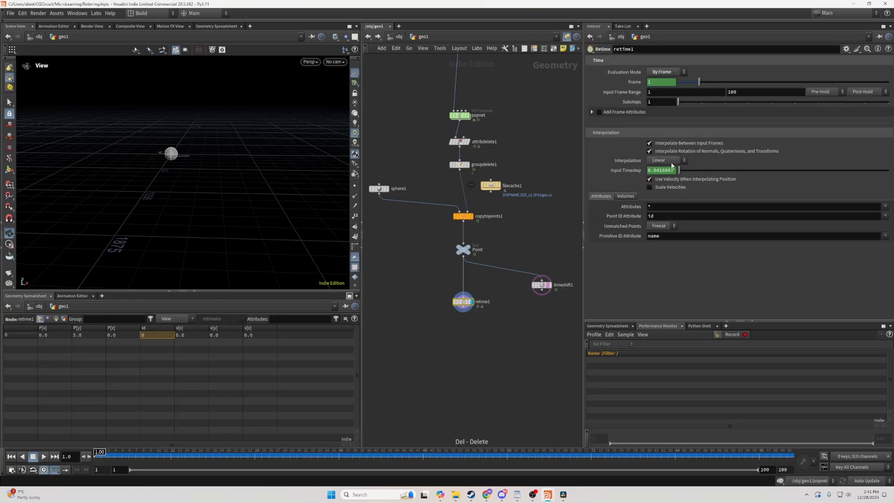
click(671, 162)
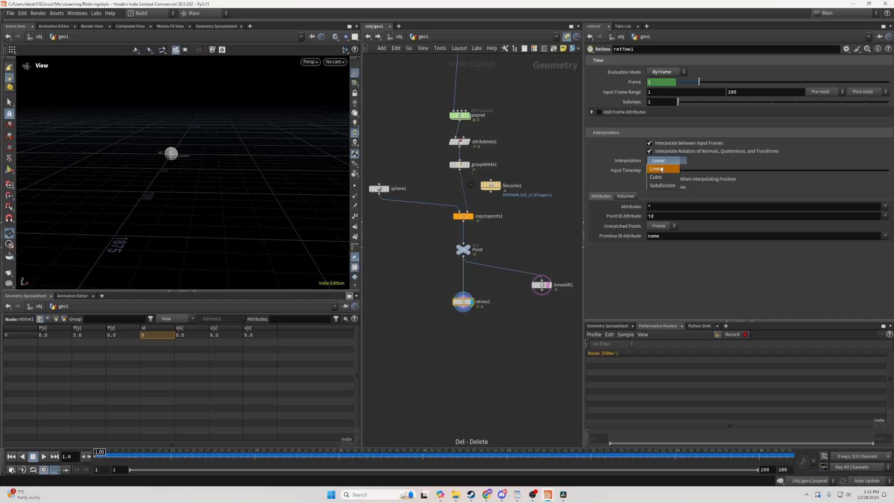
click(661, 169)
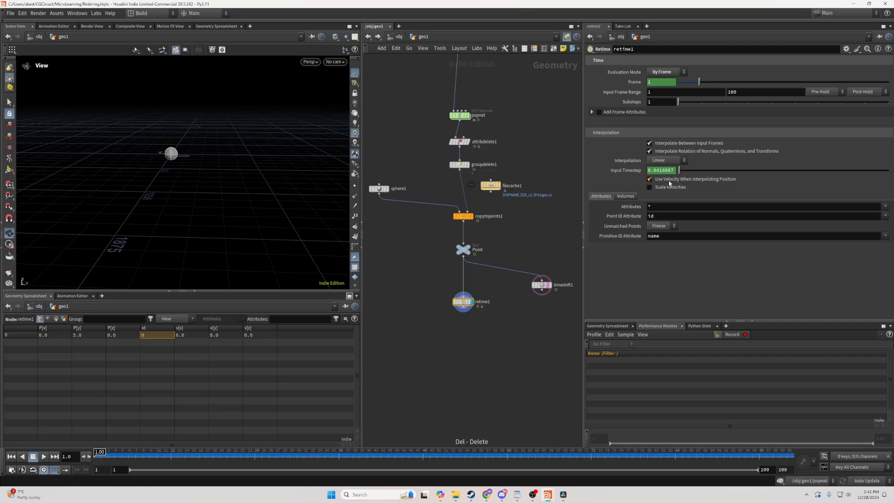
Enable Scale Velocities on the retime1 node
mouse_move(670, 182)
drag(464, 303, 463, 296)
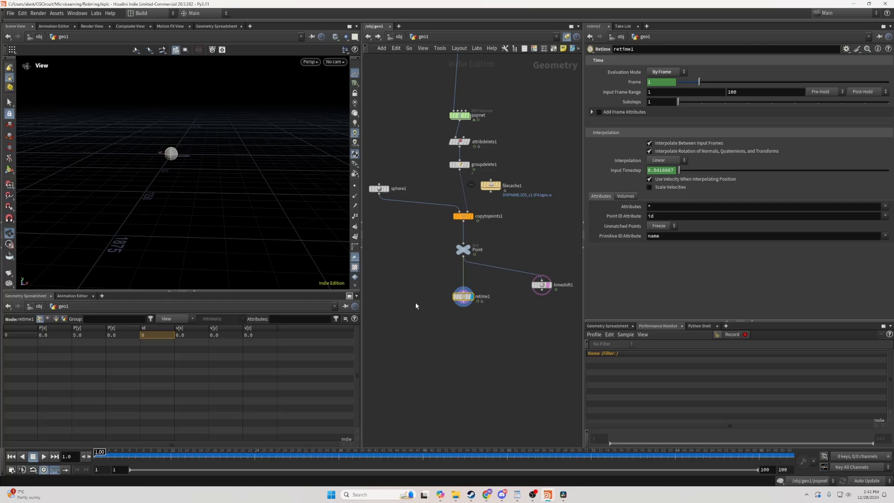
drag(429, 278, 465, 295)
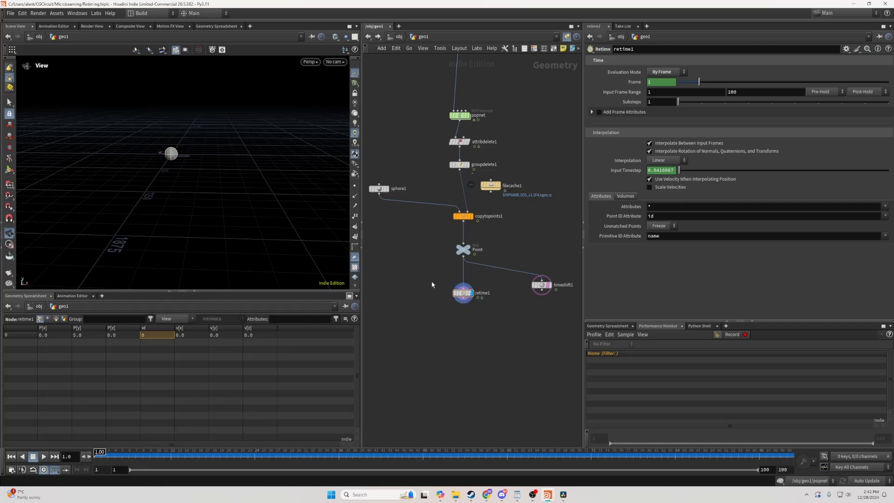
click(463, 293)
click(667, 189)
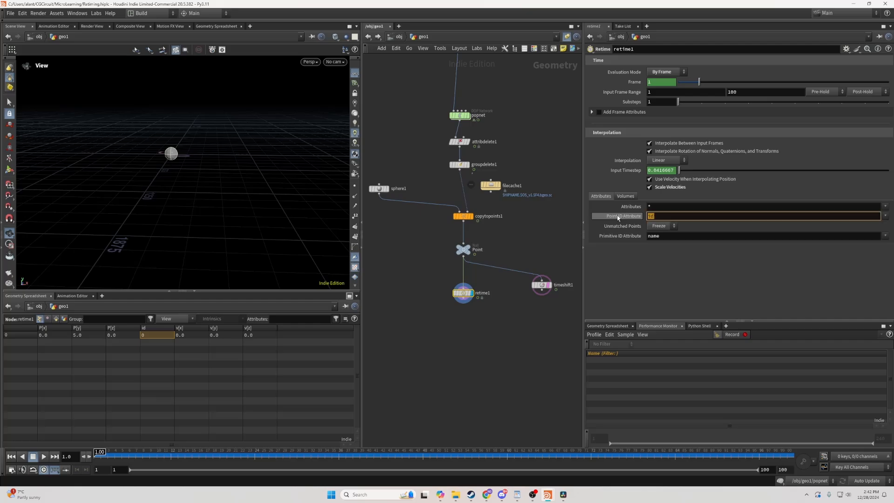
Check the point attributes in groupdelete1's node info against the Point ID Attribute setting of retime1
drag(470, 296, 471, 303)
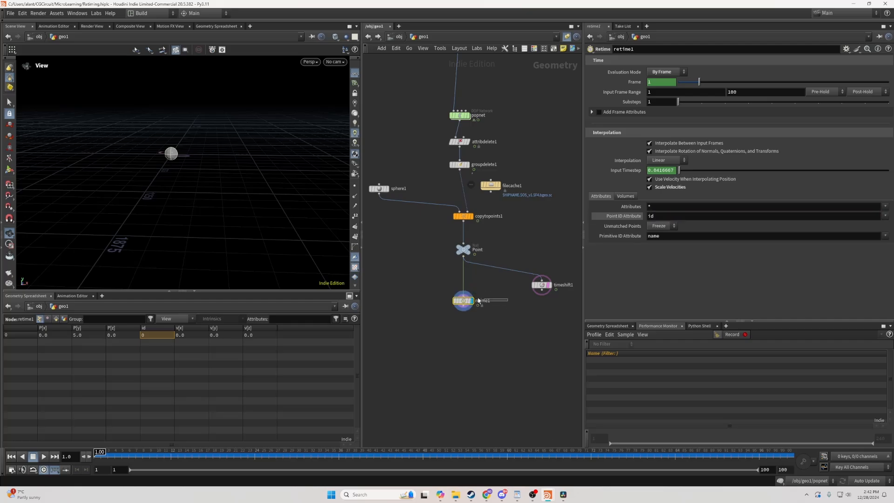
click(459, 165)
middle_click(456, 169)
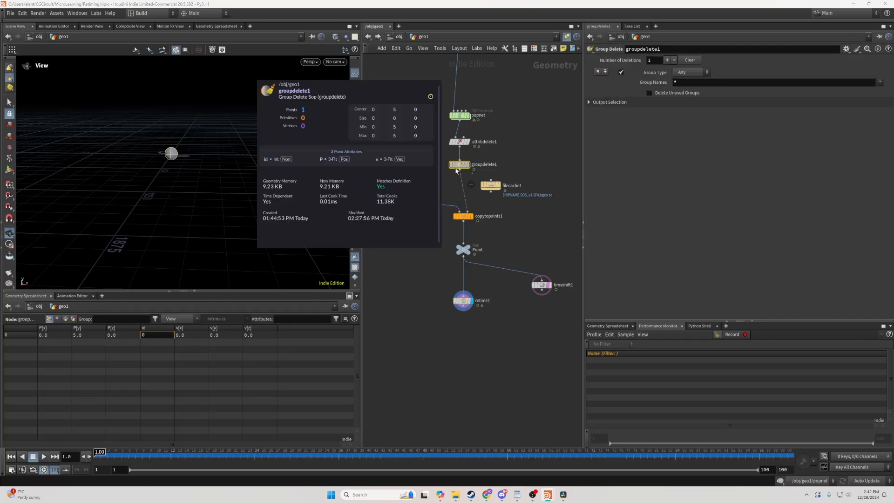
click(462, 299)
double_click(664, 216)
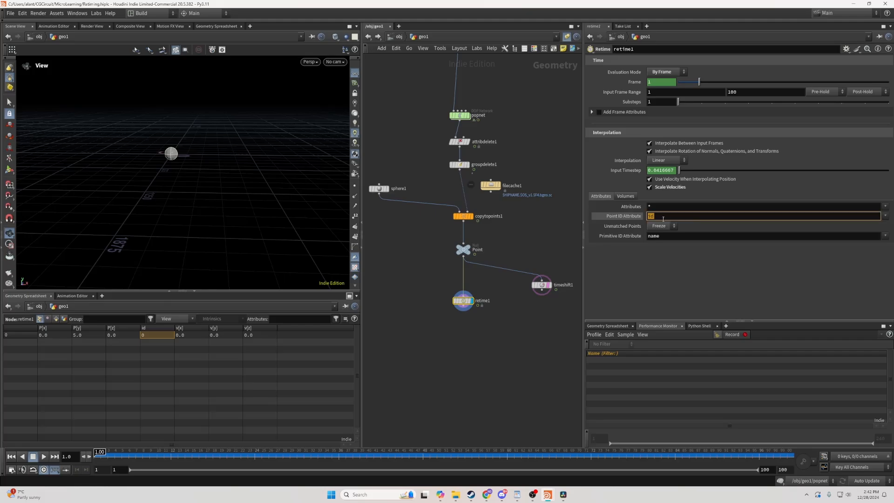
drag(465, 302, 464, 298)
click(503, 309)
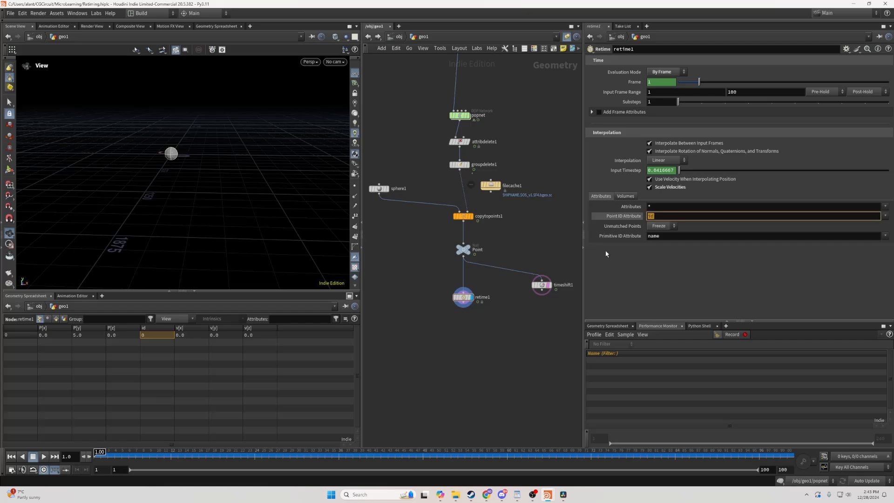
drag(464, 303, 464, 294)
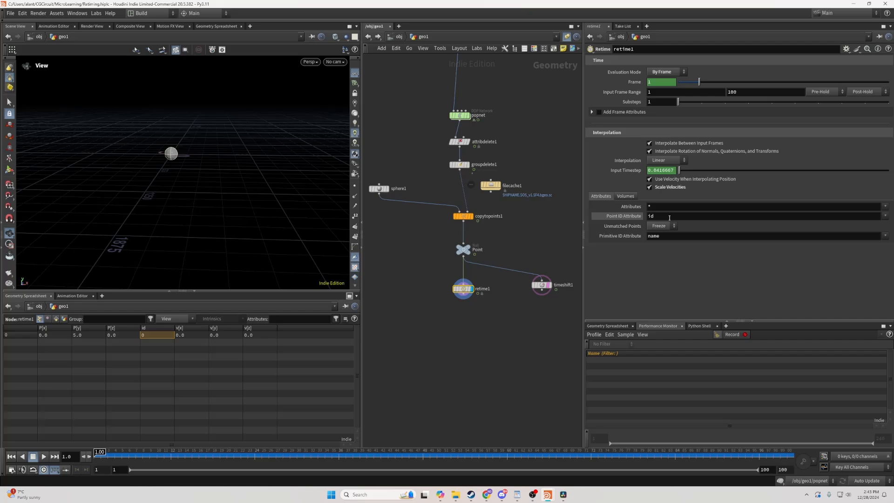
Add a second Retime node below the Volume null in the smoke network
middle_drag(519, 323, 372, 326)
click(468, 279)
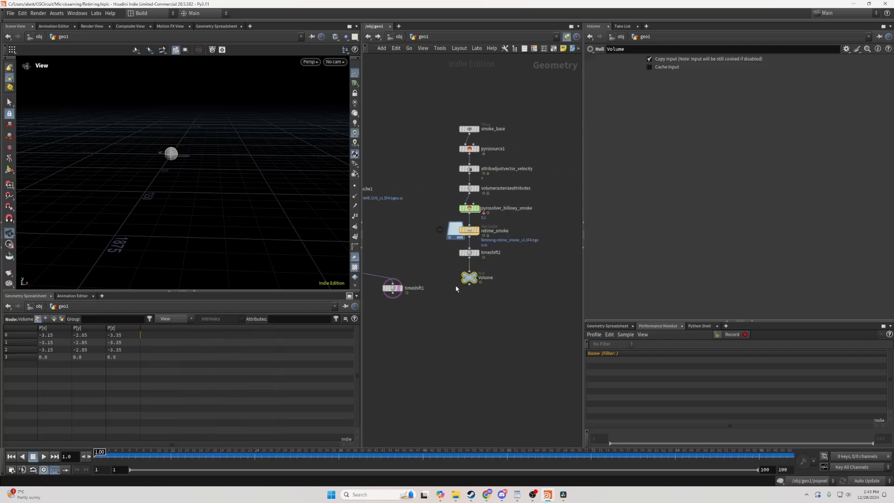
key(Tab)
click(496, 480)
click(471, 305)
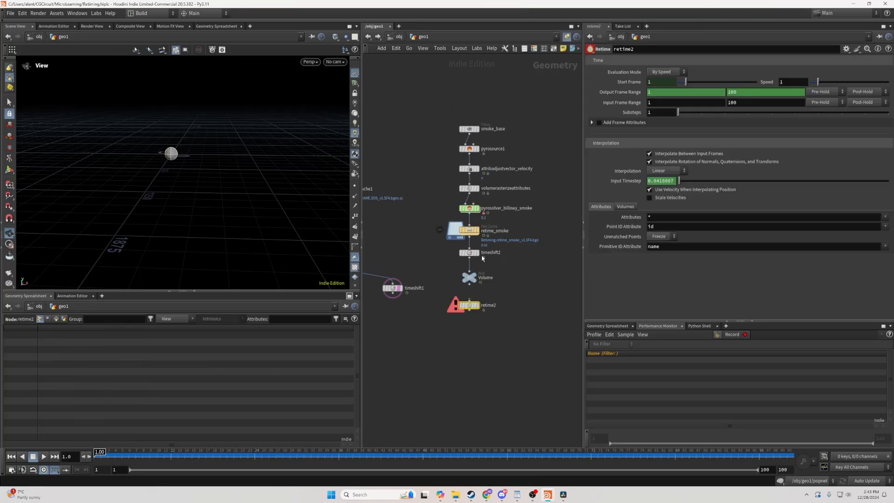
Display timeshift2, frame the smoke in the viewport and scrub the timeline to about frame 9
click(470, 253)
drag(100, 455, 352, 454)
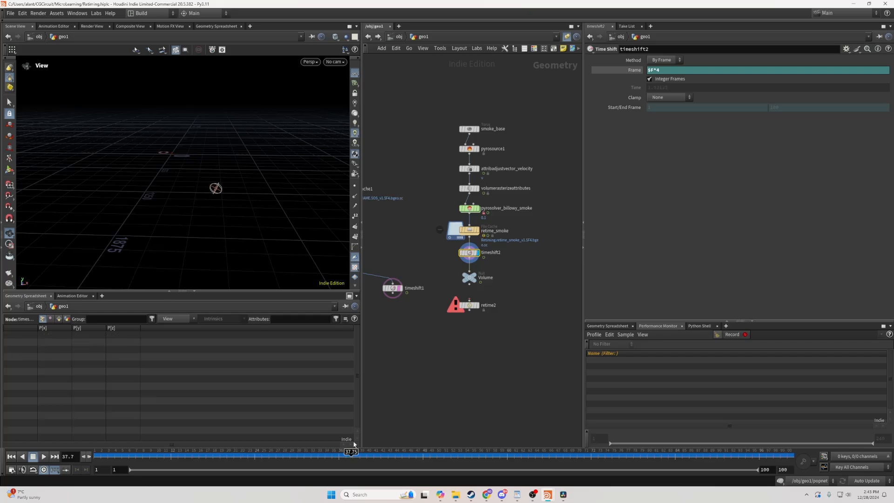
key(f)
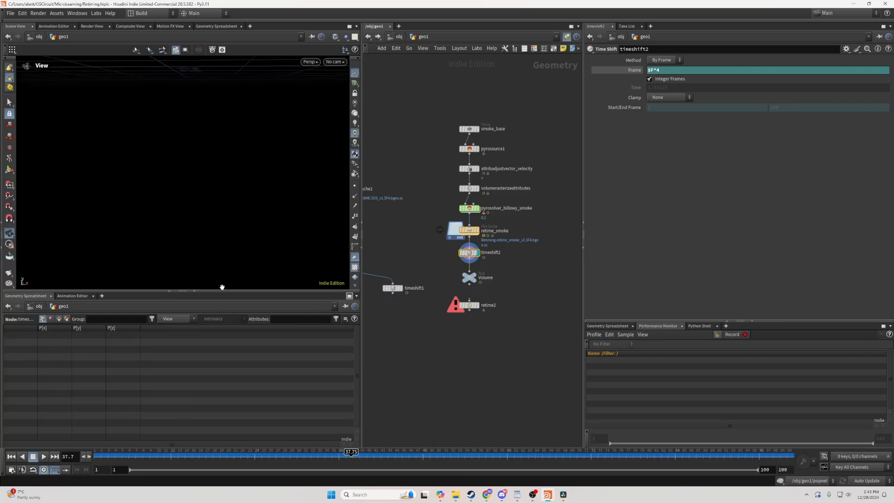
key(f)
drag(110, 455, 310, 455)
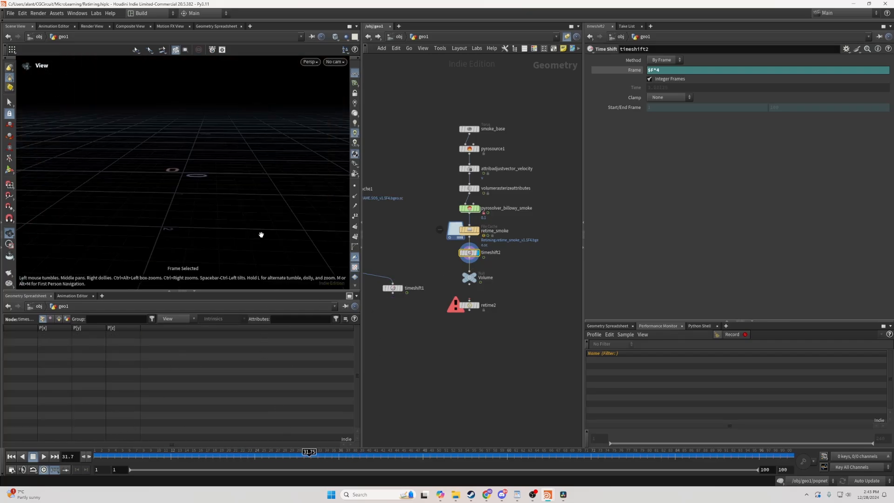
right_drag(253, 215, 100, 224)
click(151, 456)
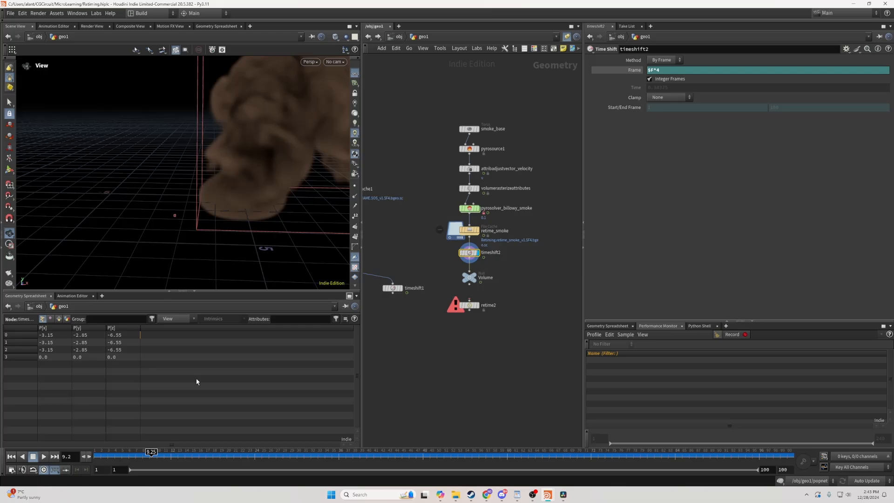
Try toggling Integer Frame Values in the Global Animation Options, leaving it off with a step of 0.25
click(12, 470)
click(164, 371)
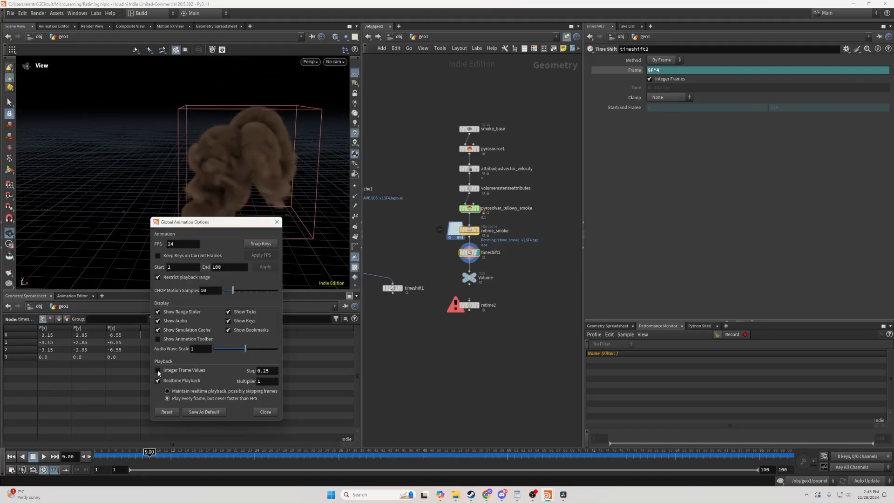
click(277, 222)
Advance the smoke in quarter-frame steps to frame 11.75 to examine how its motion updates
key(Right)
key(Right)
key(Right)
key(Right)
key(Right)
key(Right)
key(Right)
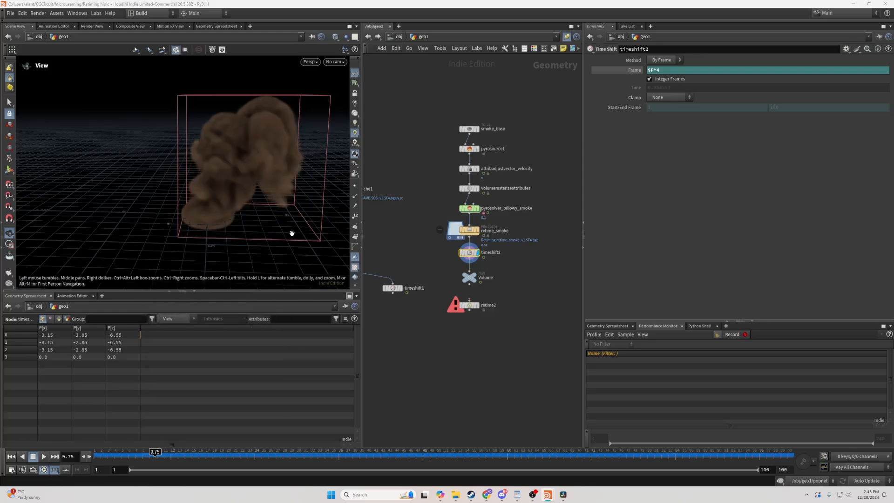
key(Right)
key(Right)
key(Right)
key(Right)
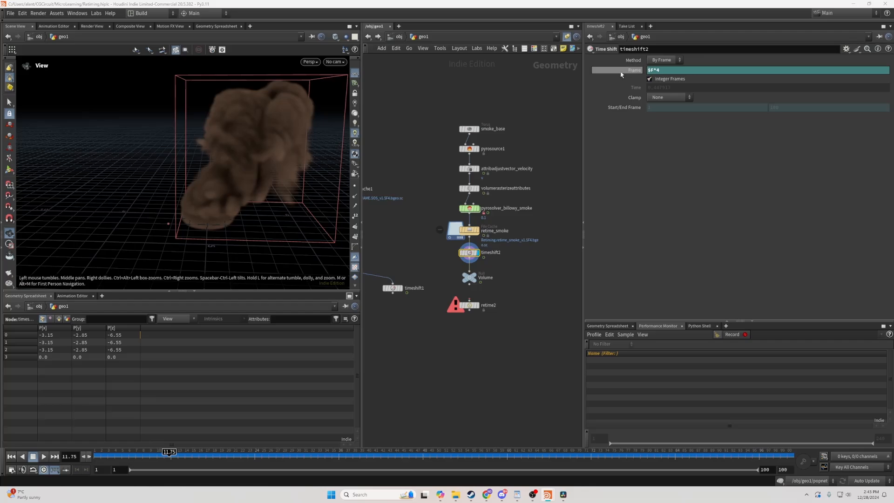
Check timeshift2's $F*4 Frame expression and scrub the smoke from about frame 10 to 12.75
click(667, 71)
key(Return)
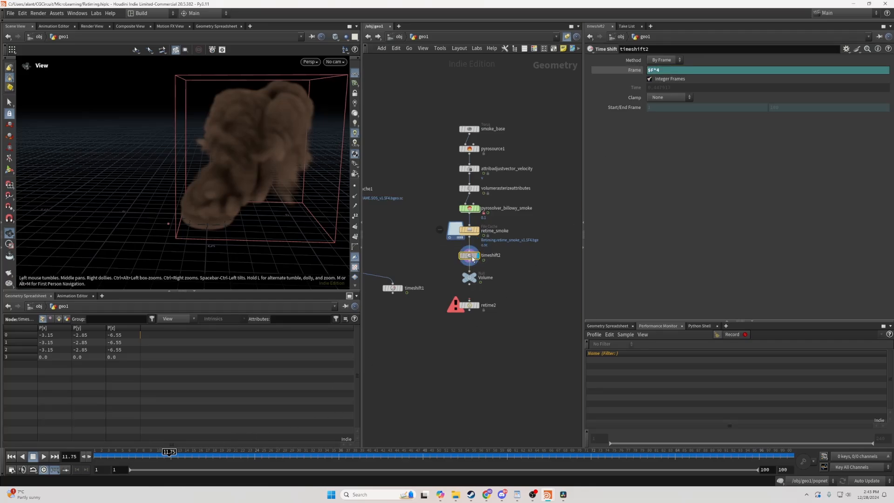
click(155, 456)
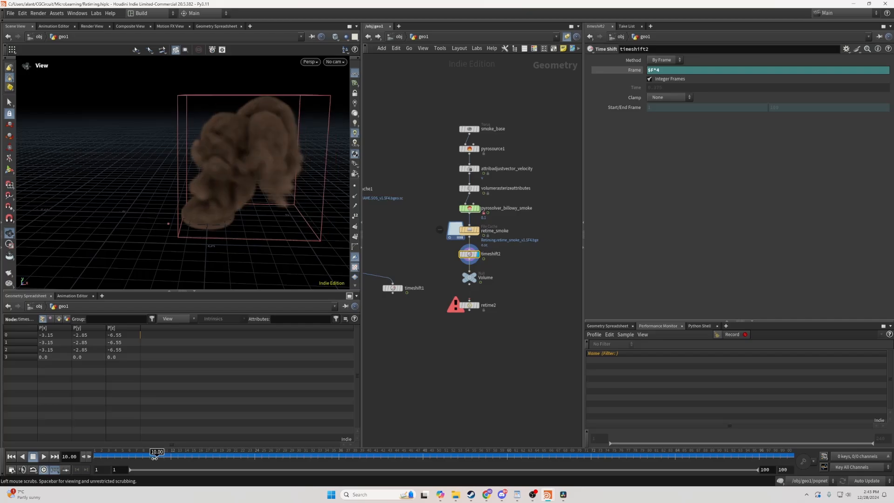
drag(154, 457, 176, 457)
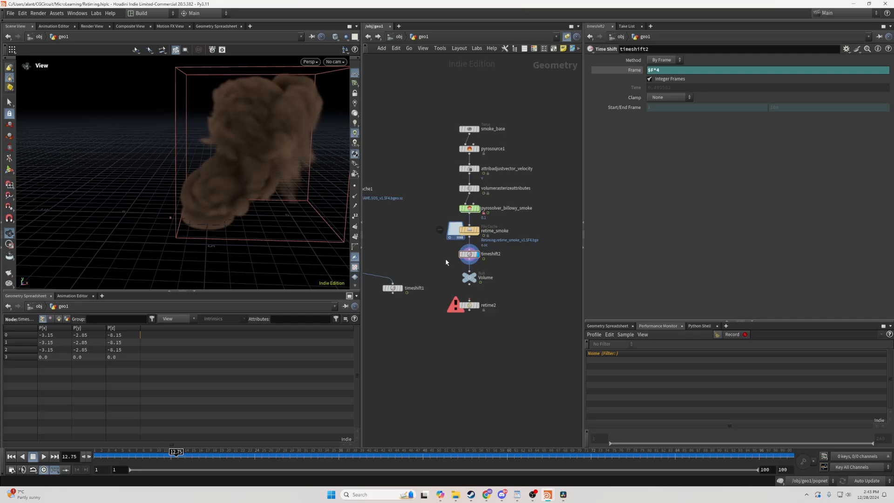
Display the Volume null, connect its output to the retime2 node and select timeshift2
click(476, 277)
click(476, 276)
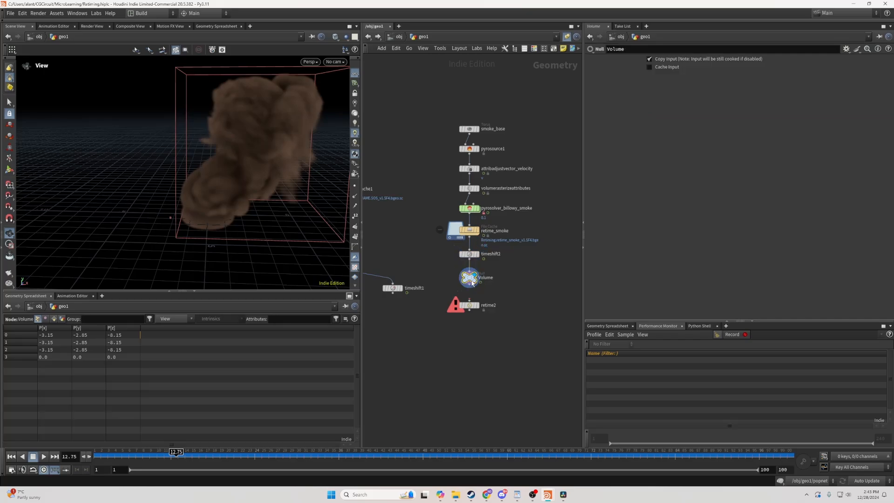
drag(470, 285, 470, 300)
click(438, 265)
click(469, 255)
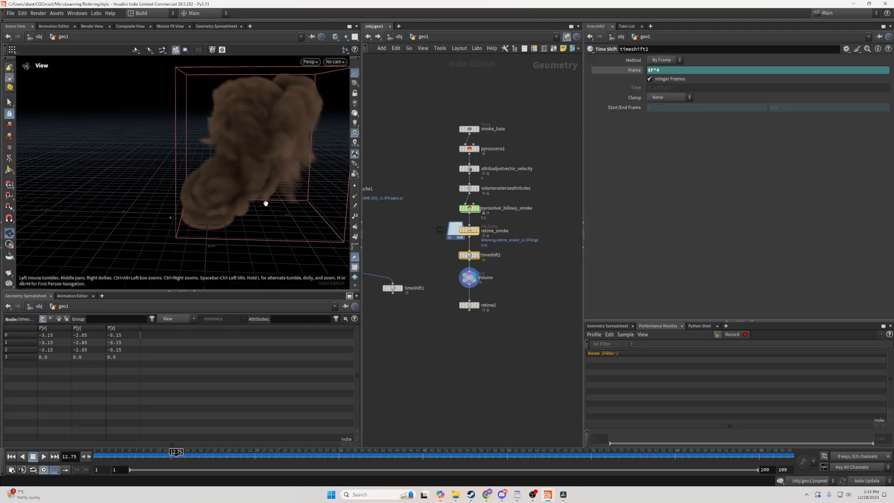
Select and display the retime2 node, and scrub the smoke back to frame 6
mouse_move(468, 258)
click(469, 305)
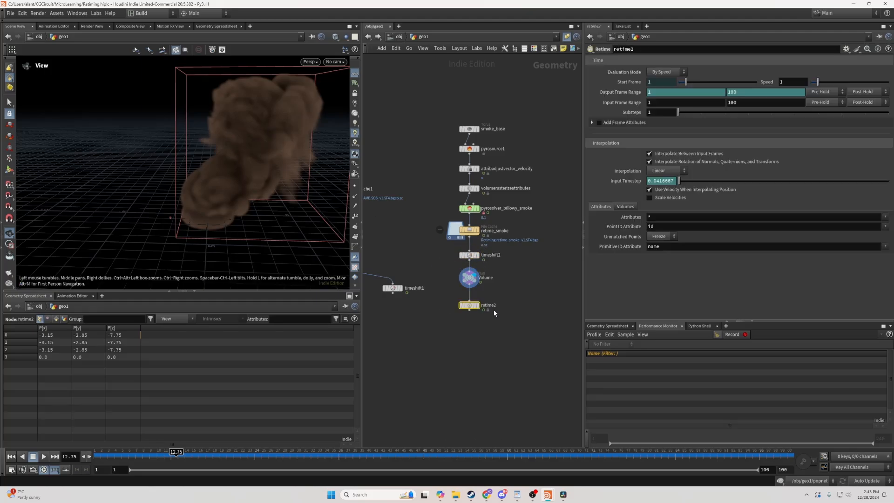
click(477, 305)
drag(180, 452, 129, 452)
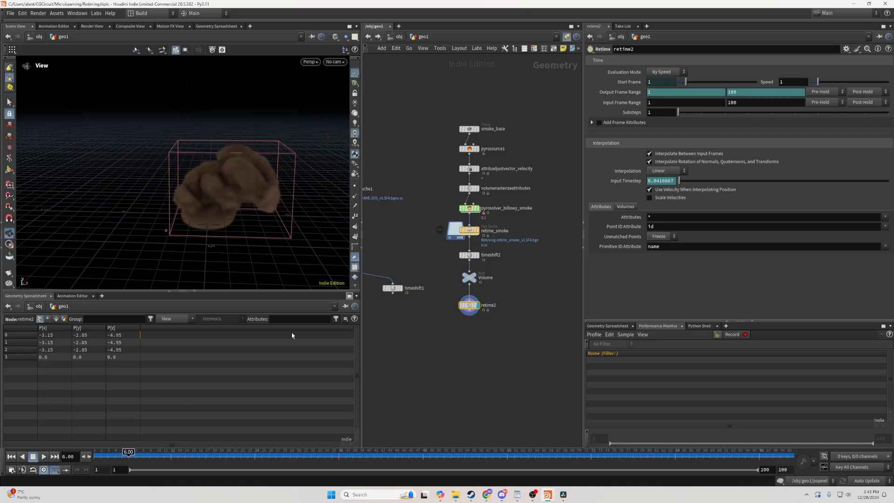
Set retime2's Evaluation Mode to Shift Range and scrub the smoke to frame 13.25
click(665, 72)
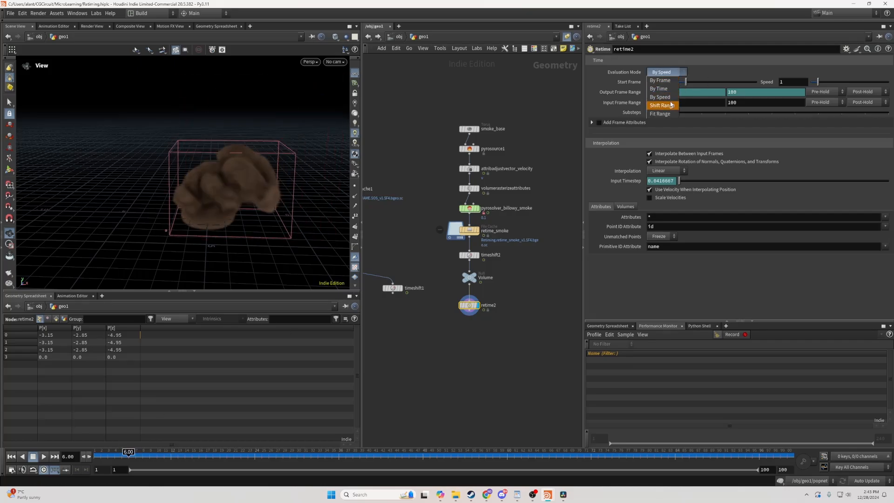
click(662, 105)
scroll(295, 168, up, 5)
scroll(218, 176, down, 4)
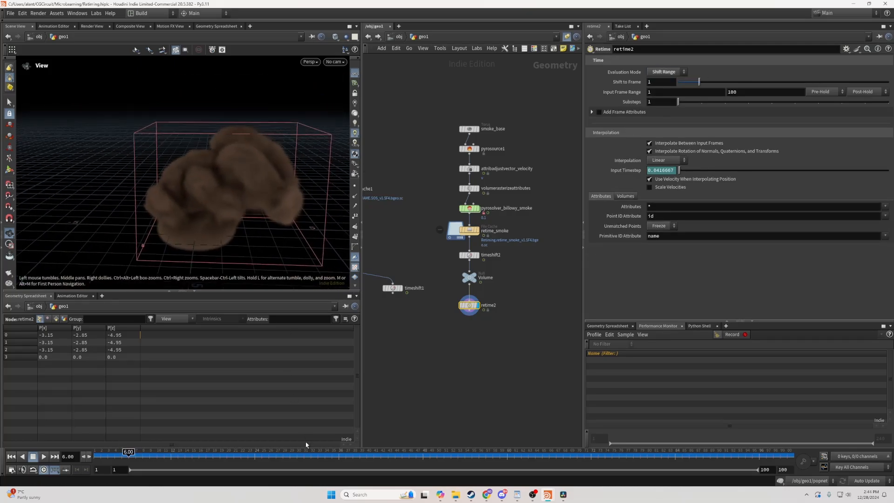
drag(284, 456, 180, 454)
scroll(259, 169, down, 3)
scroll(259, 169, down, 2)
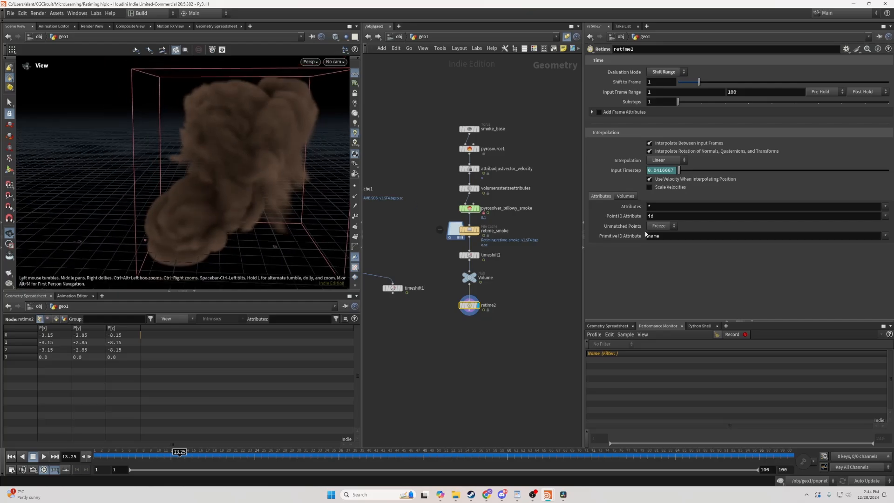
Set retime2's volume Blend Mode to Advected and Shift to Frame to 1.01
click(625, 195)
click(673, 207)
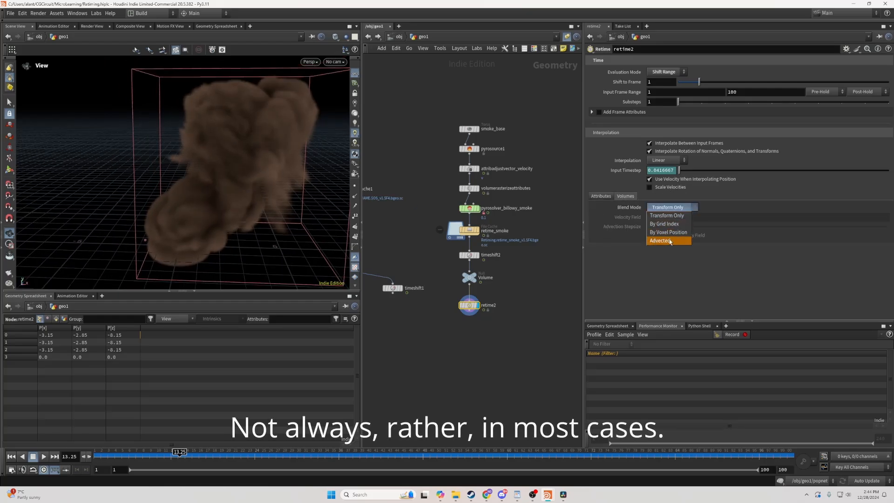
click(657, 241)
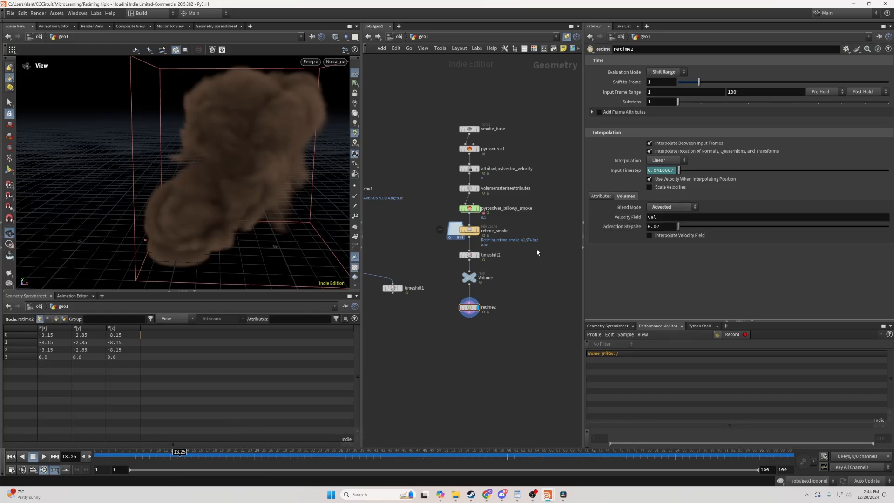
drag(699, 82, 700, 82)
Toggle the bypass of retime2 on and off to compare the smoke with and without advected retiming
mouse_move(461, 302)
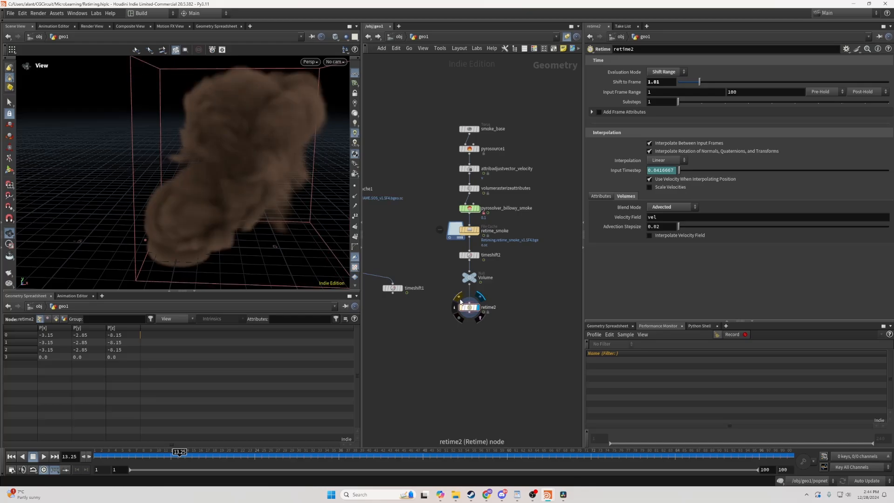
click(462, 300)
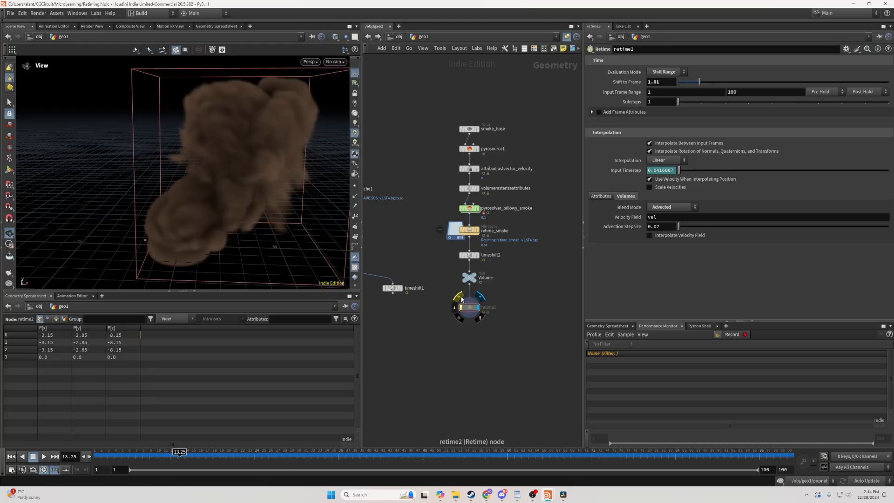
click(462, 300)
click(462, 300)
click(462, 300)
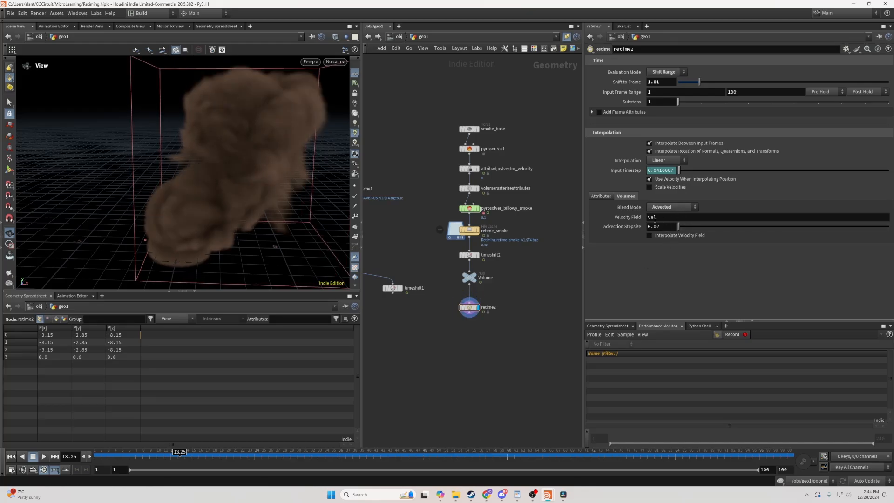
Check the Volume null's node information and show the pyrosolver_billowy_smoke parameters
middle_click(470, 278)
drag(532, 325, 442, 305)
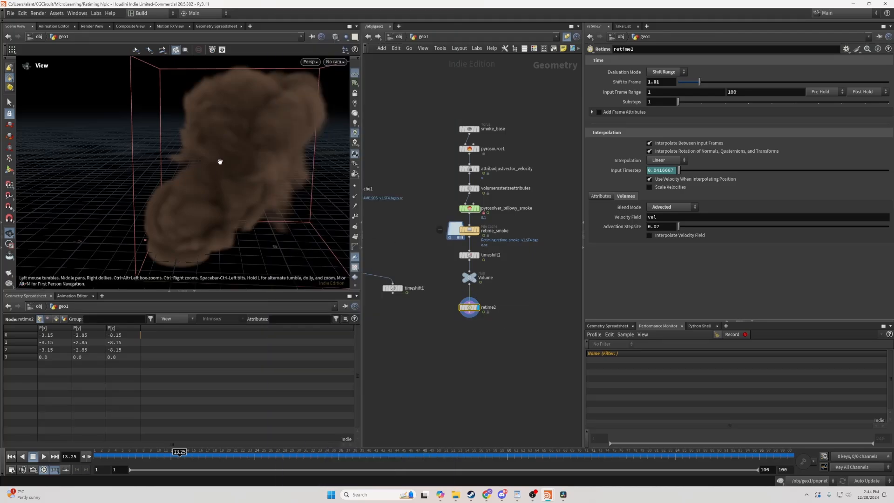
click(471, 209)
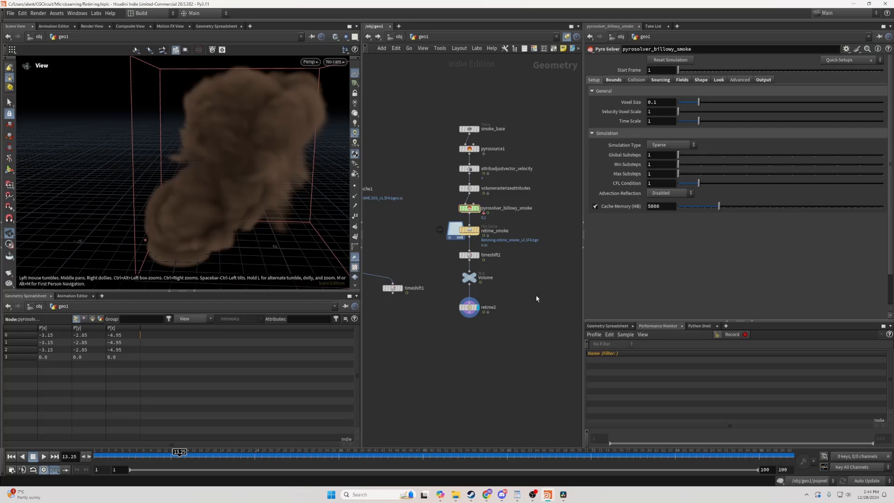